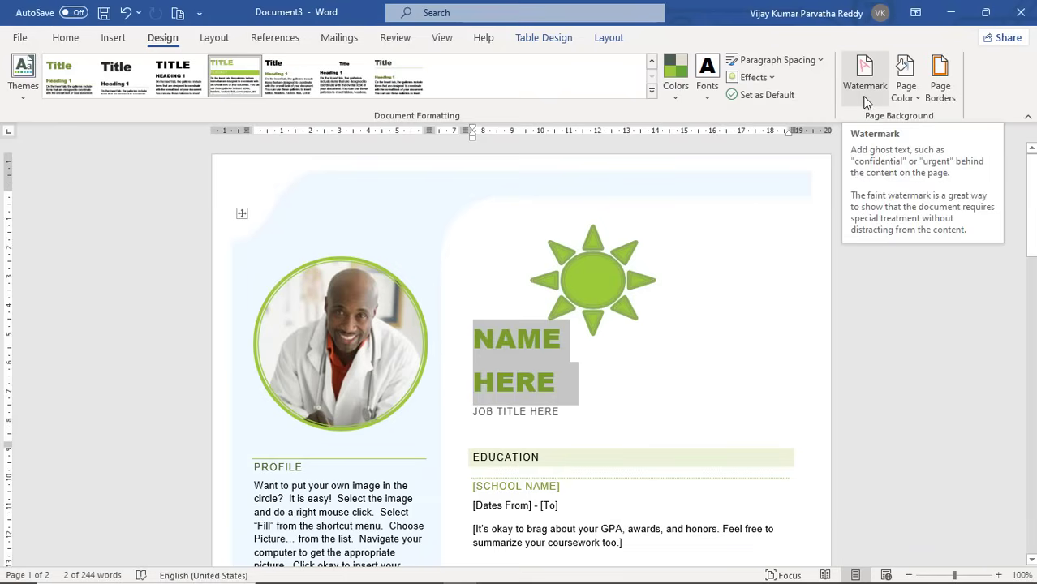
# Apply the preset DO NOT COPY 2 watermark to the resume and replace it with the CONFIDENTIAL 2 preset.
pyautogui.click(865, 85)
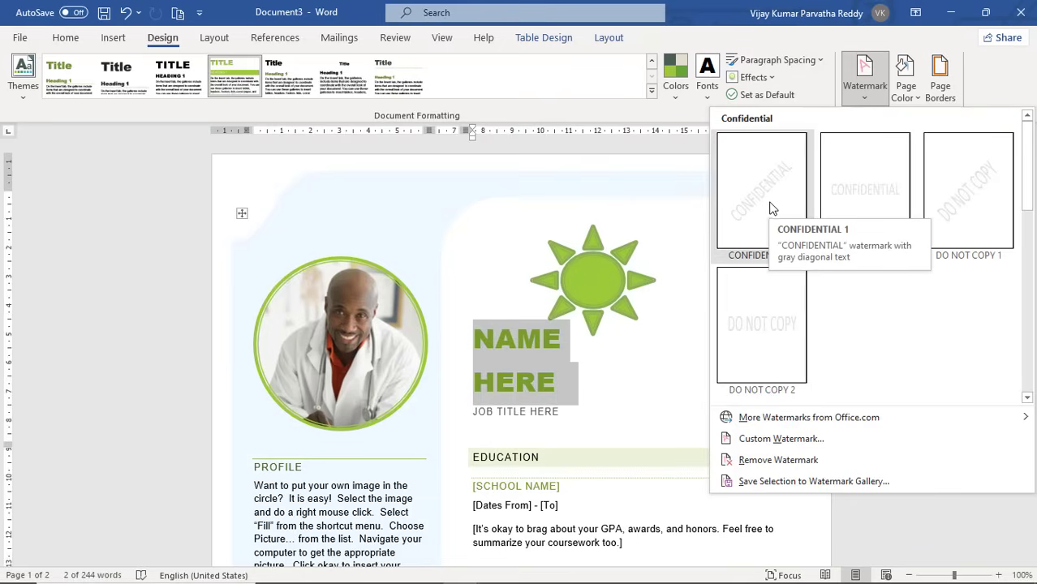
pyautogui.click(771, 326)
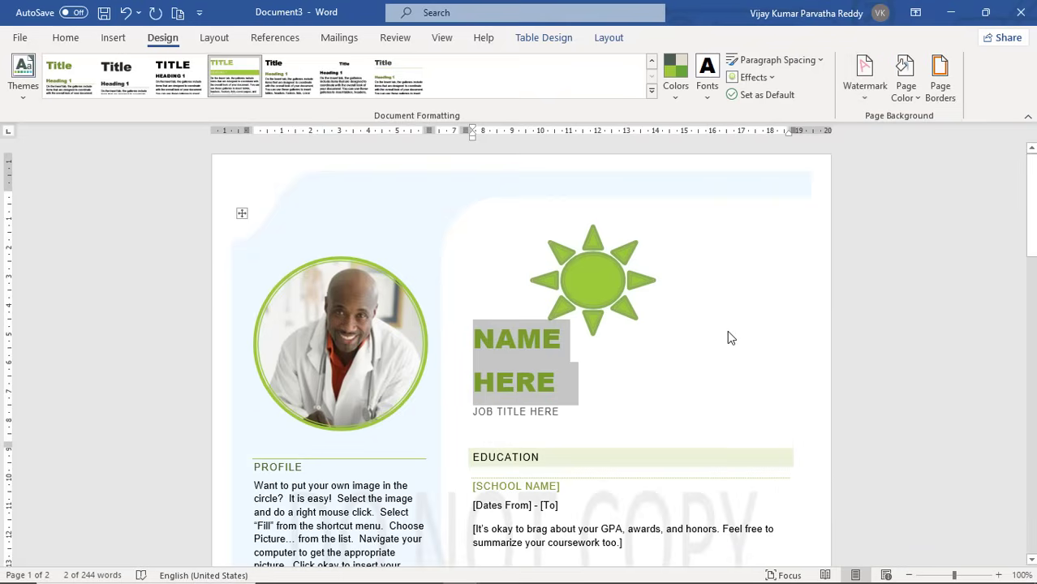
pyautogui.scroll(-5, 727, 337)
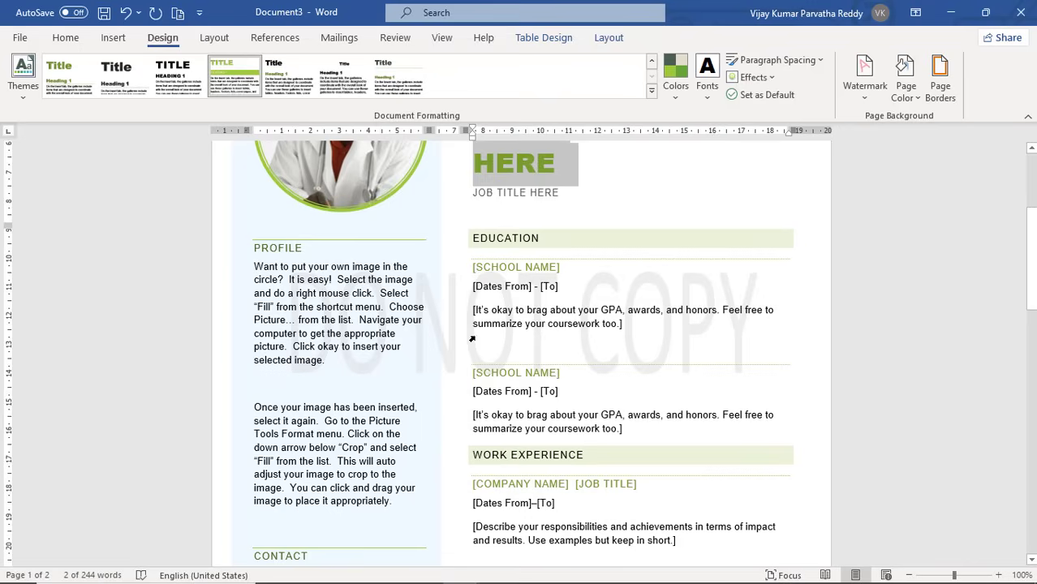
pyautogui.click(866, 101)
pyautogui.click(867, 183)
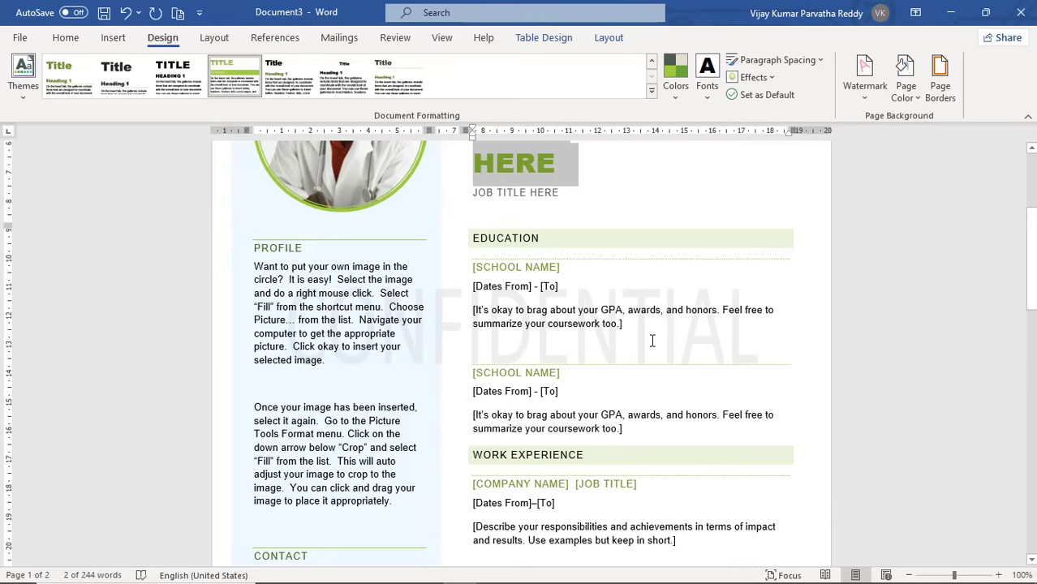
# Replace the watermark's wording with the custom text RISTRICTED and apply it to the document.
pyautogui.click(866, 98)
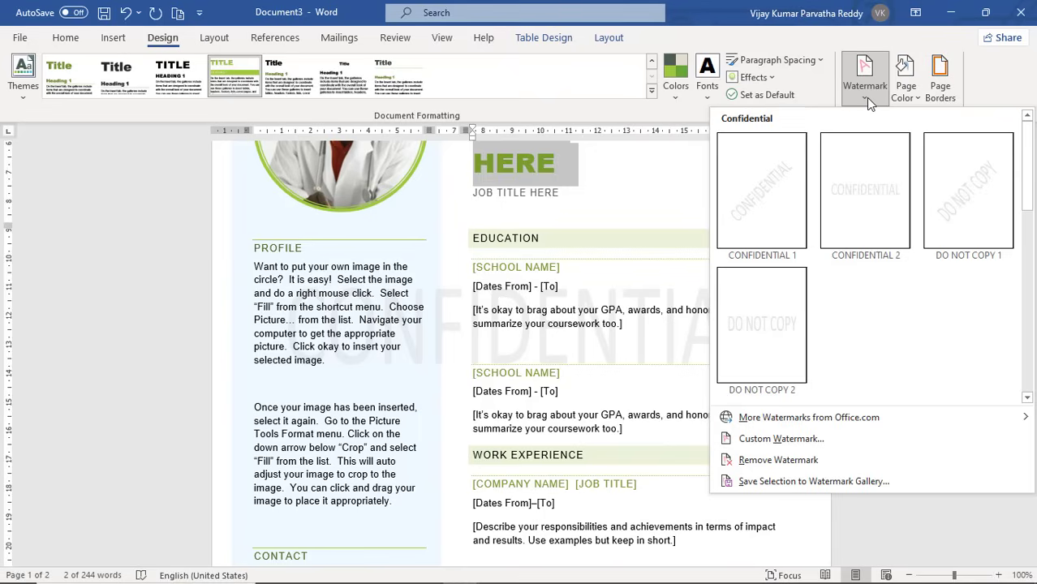
pyautogui.click(782, 446)
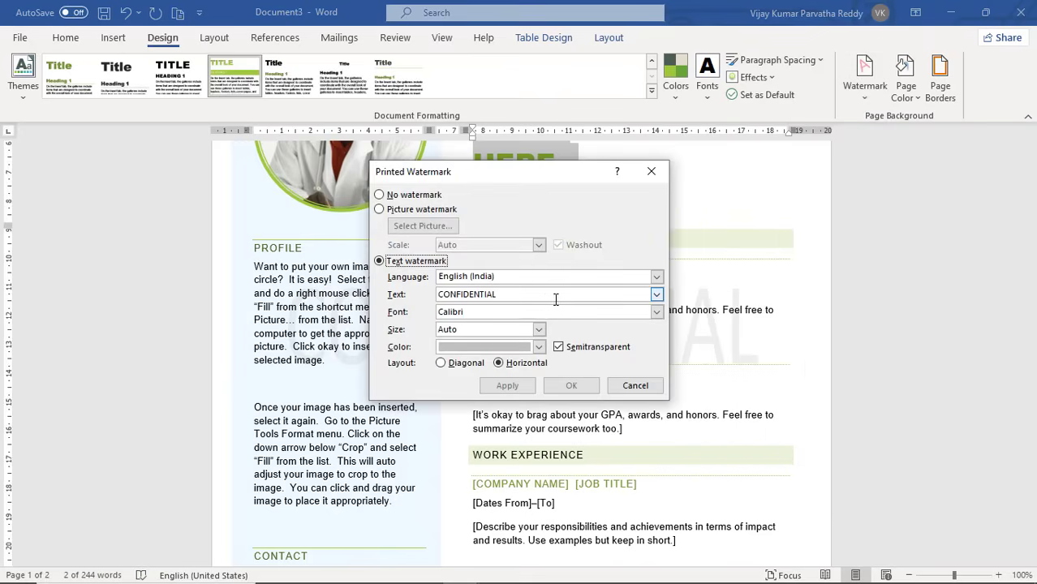
pyautogui.moveTo(545, 295); pyautogui.dragTo(440, 296)
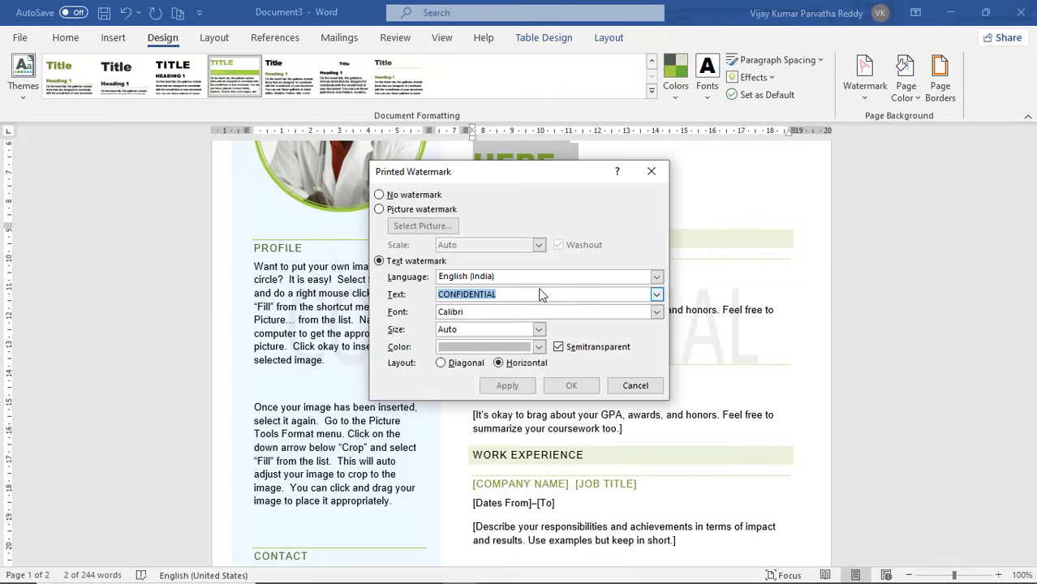
pyautogui.write('r')
pyautogui.press('BackSpace')
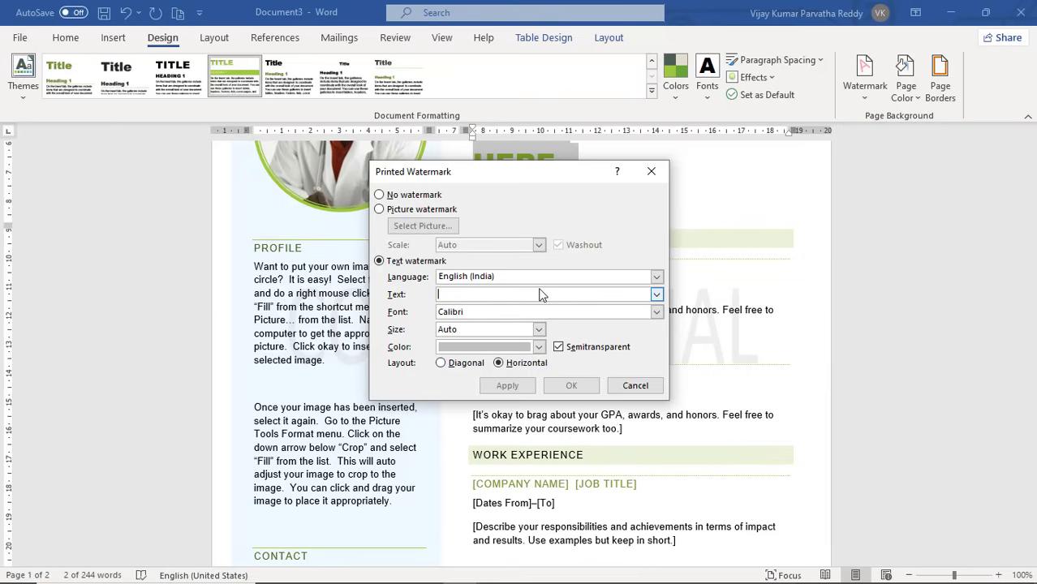
pyautogui.write('RIS')
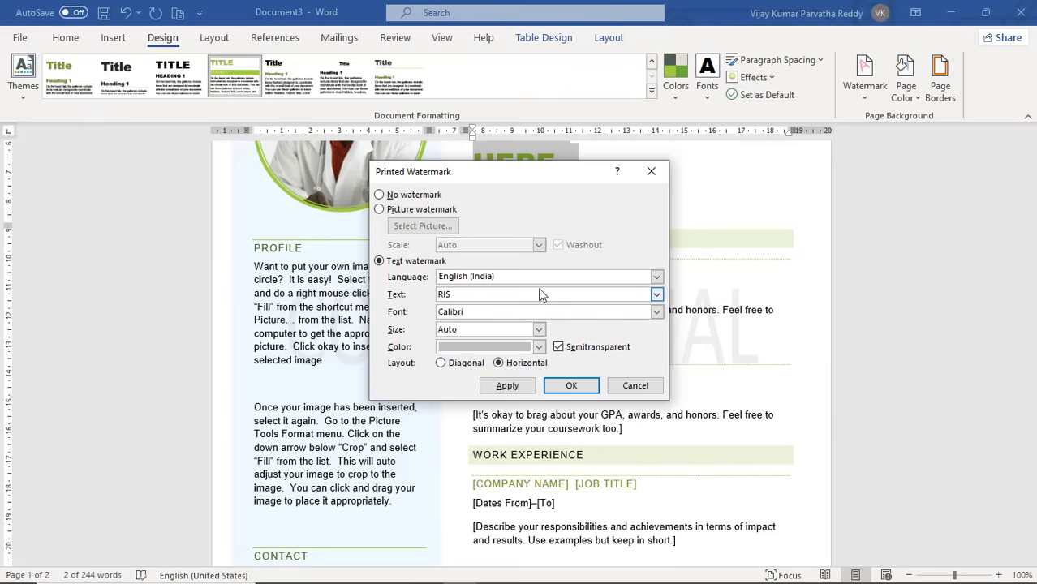
pyautogui.write('TRICTED')
pyautogui.click(571, 387)
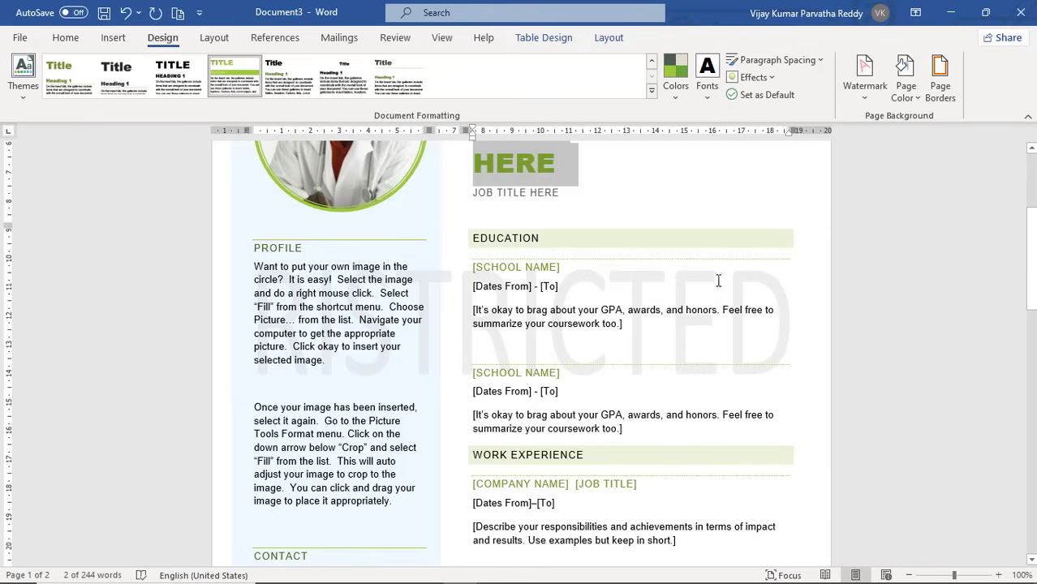
# Remove the text watermark from the document.
pyautogui.click(865, 96)
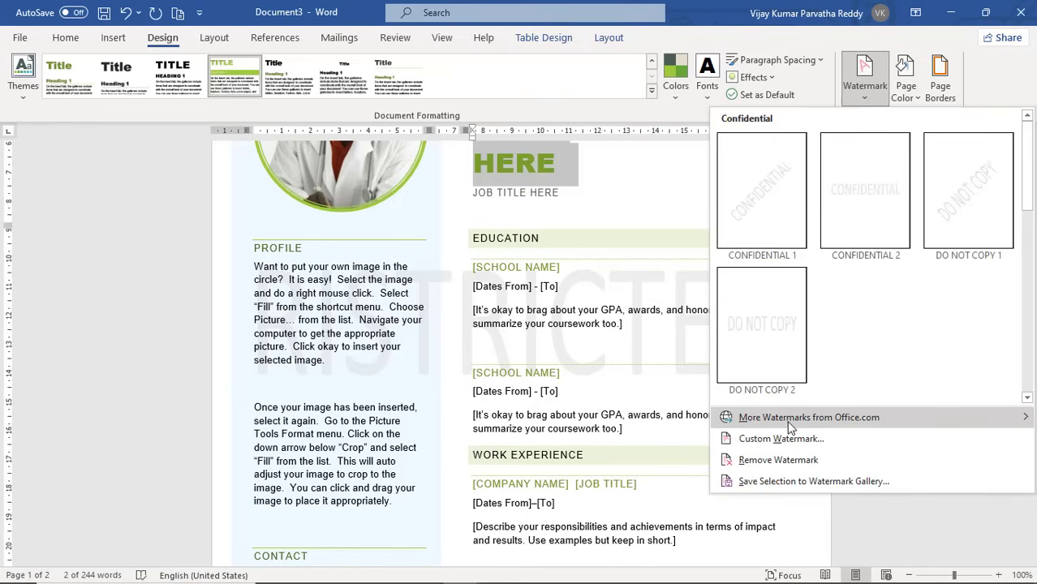
pyautogui.moveTo(763, 429)
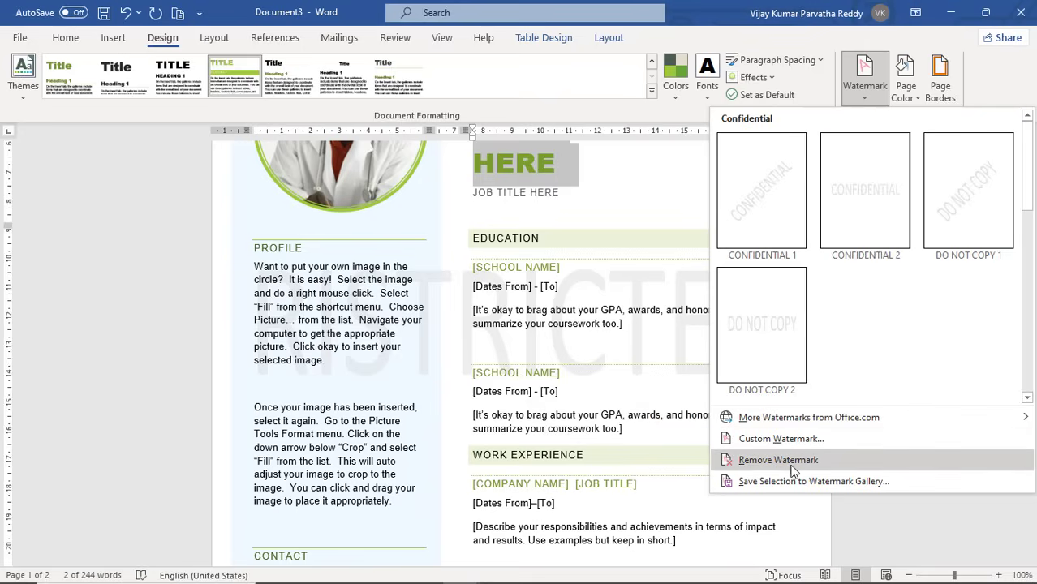
pyautogui.click(743, 461)
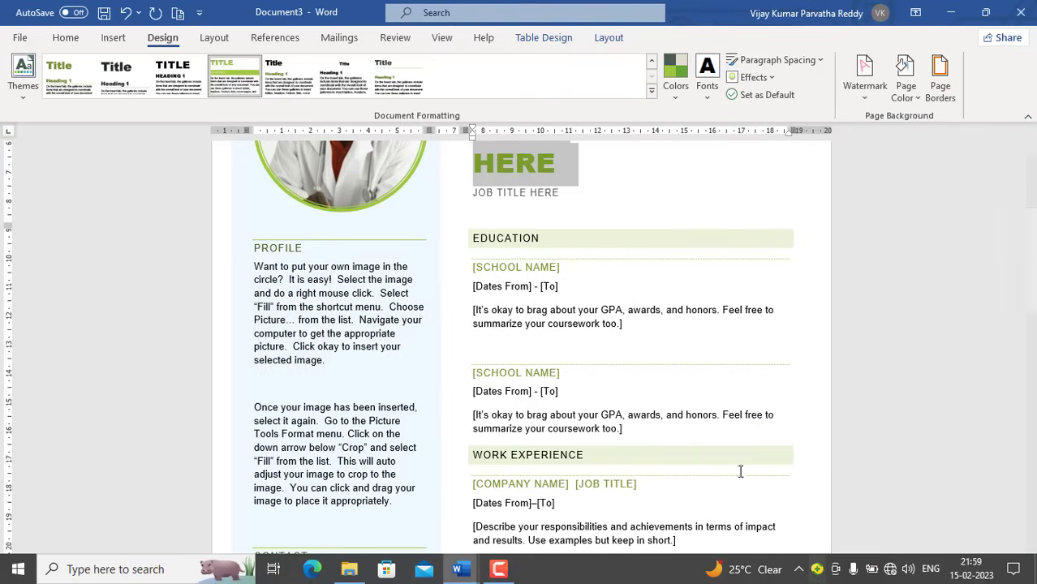
# Set up a custom watermark for the resume that uses a picture.
pyautogui.click(867, 98)
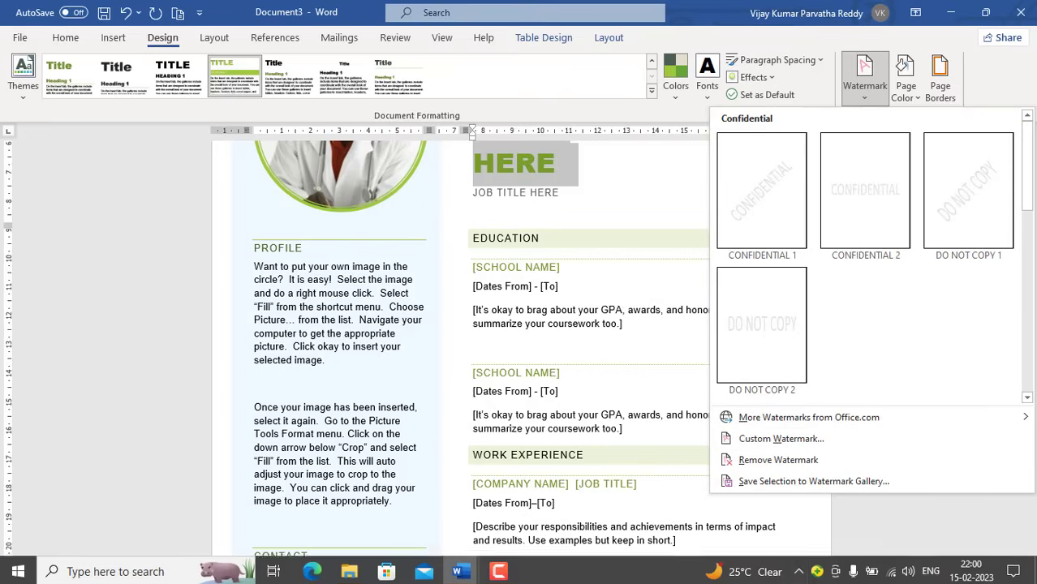
pyautogui.moveTo(810, 423)
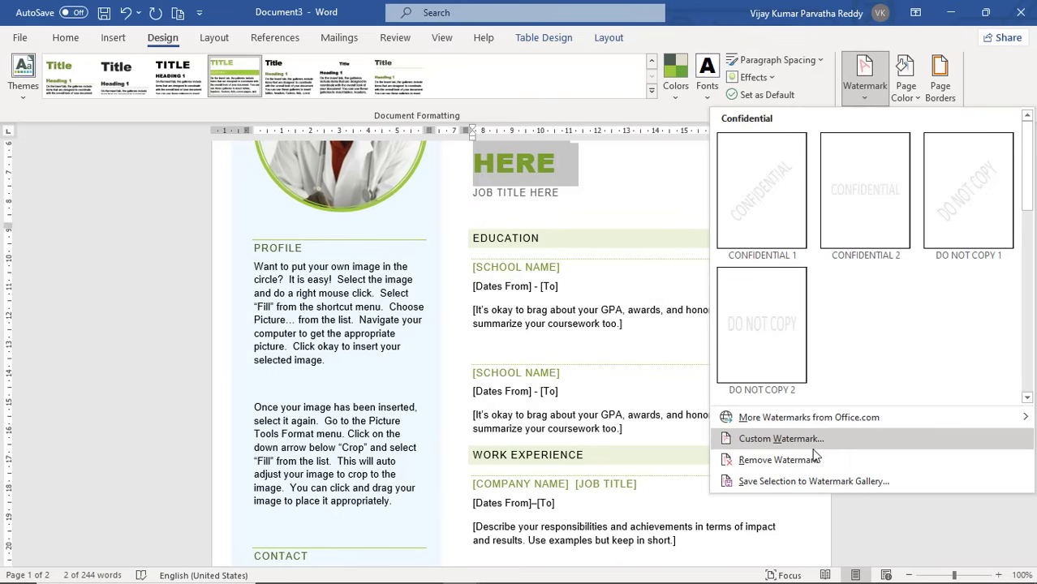
pyautogui.click(783, 442)
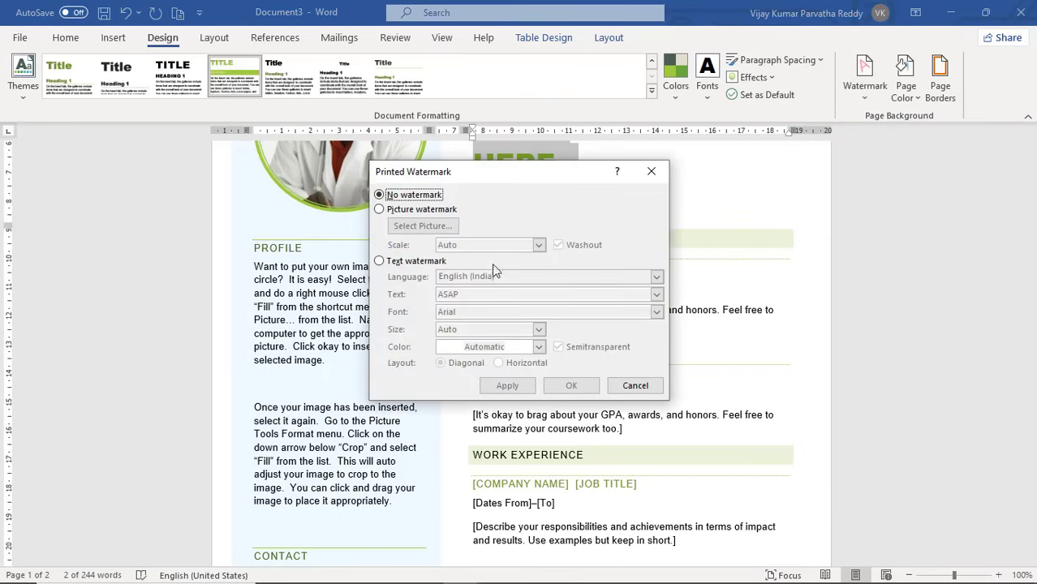
pyautogui.click(394, 212)
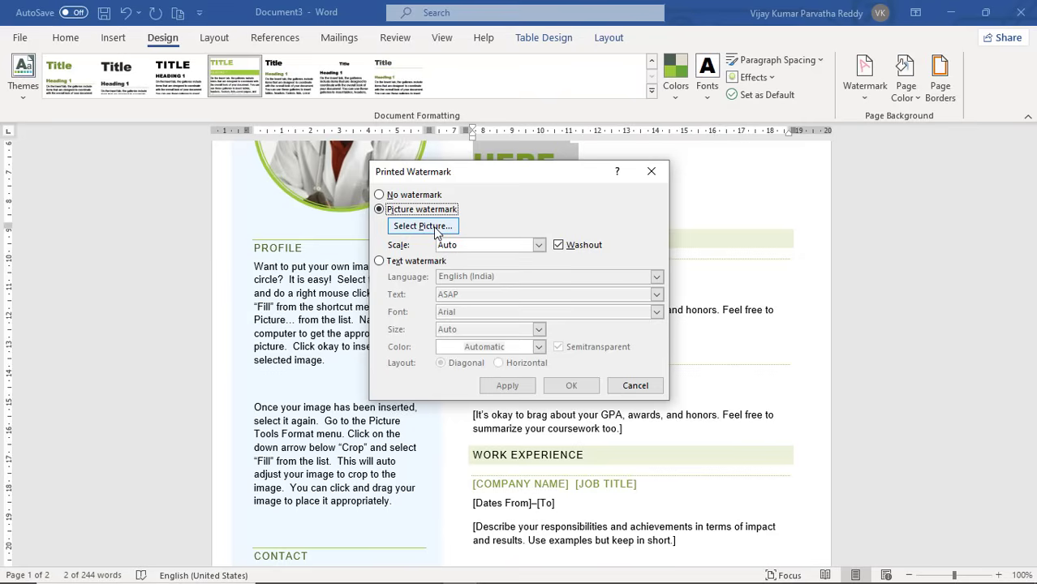
# Try to import coffee-heart-art.jpg from Bing's Coffee category as the watermark picture, using JPEG File Interchange Format.
pyautogui.click(420, 231)
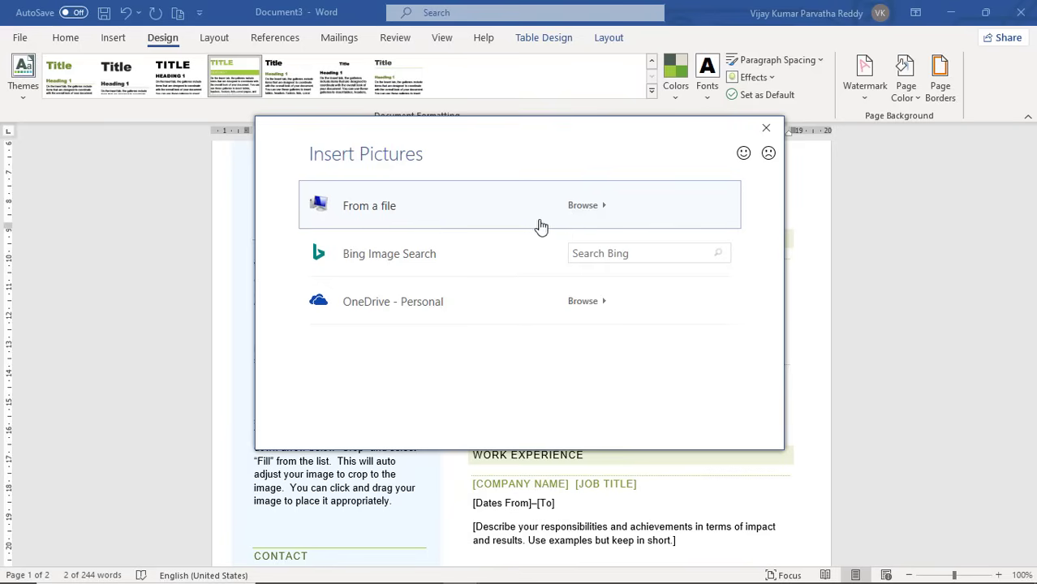
pyautogui.click(390, 268)
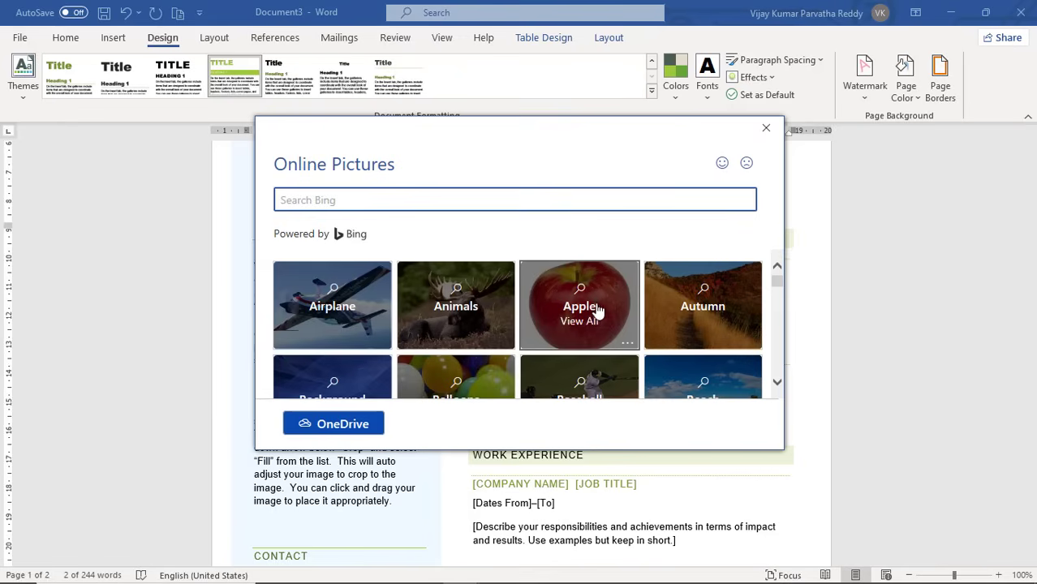
pyautogui.scroll(-2, 612, 308)
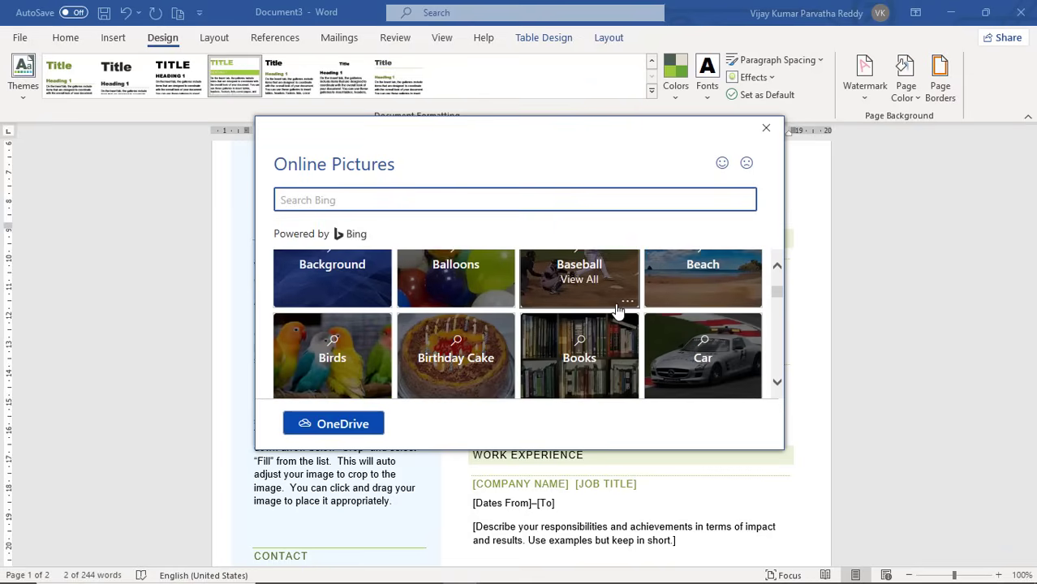
pyautogui.scroll(-2, 617, 311)
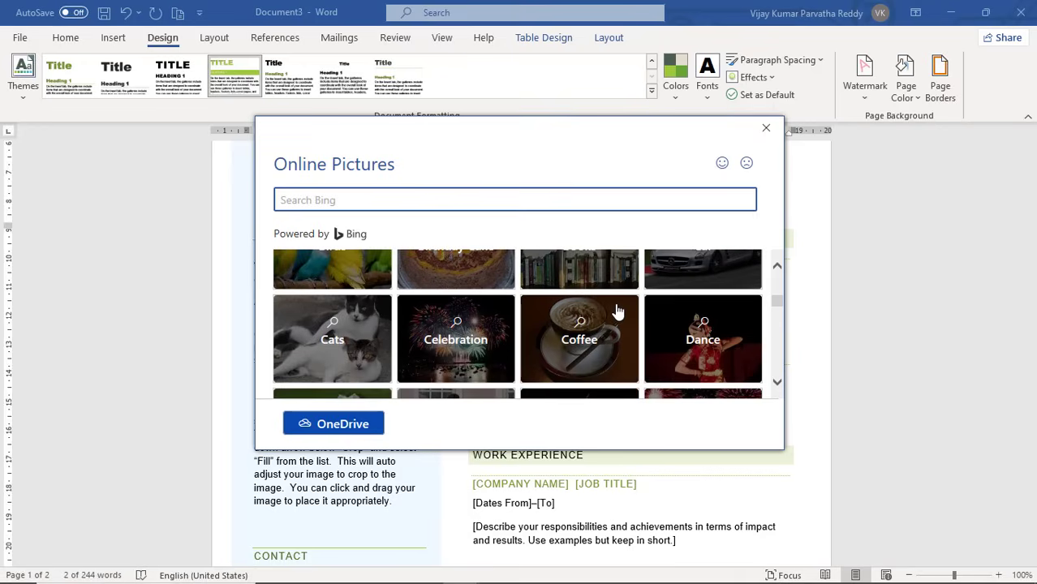
pyautogui.click(595, 331)
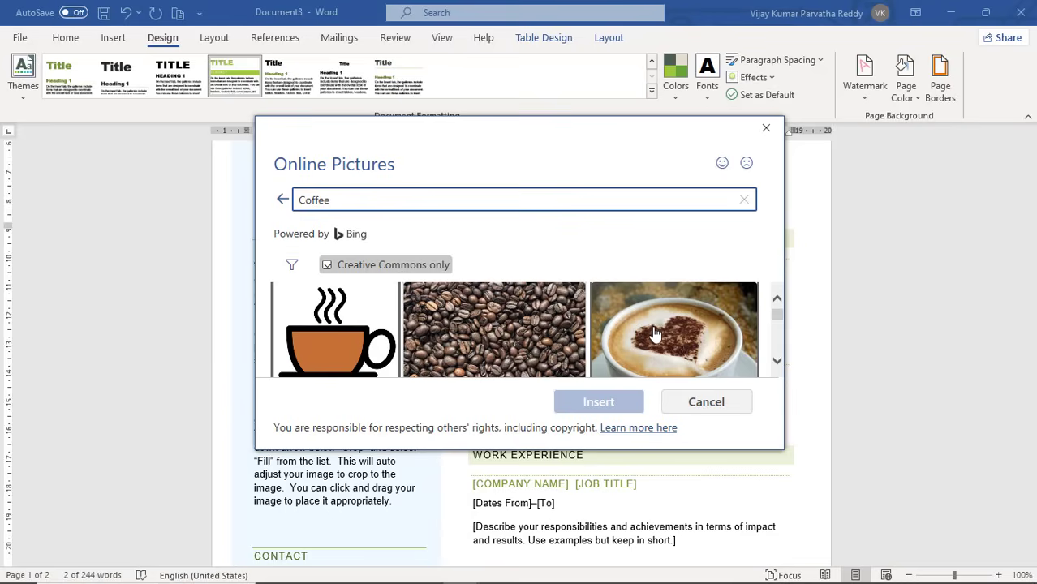
pyautogui.click(640, 360)
pyautogui.click(624, 404)
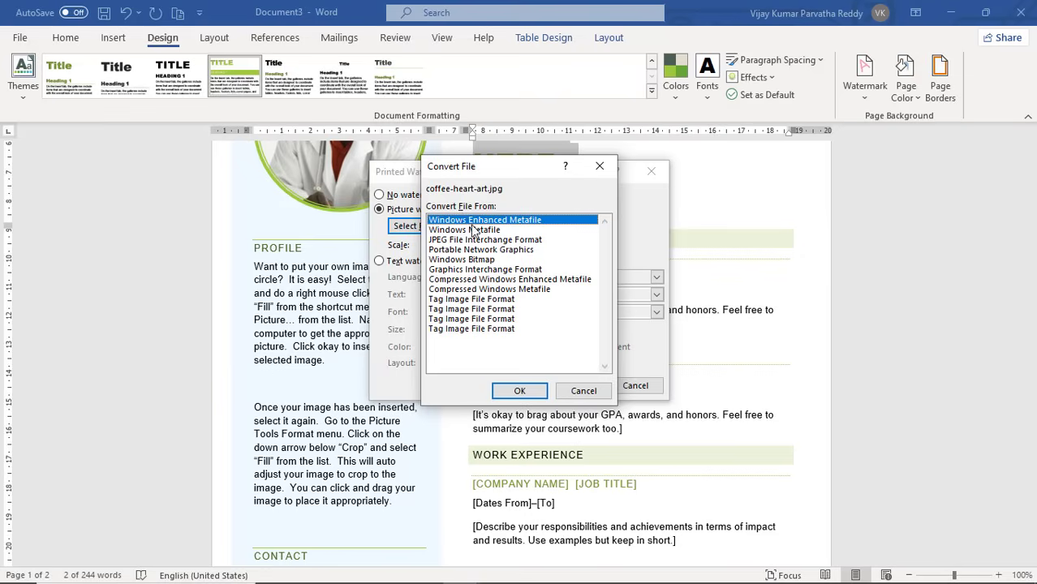
pyautogui.click(487, 265)
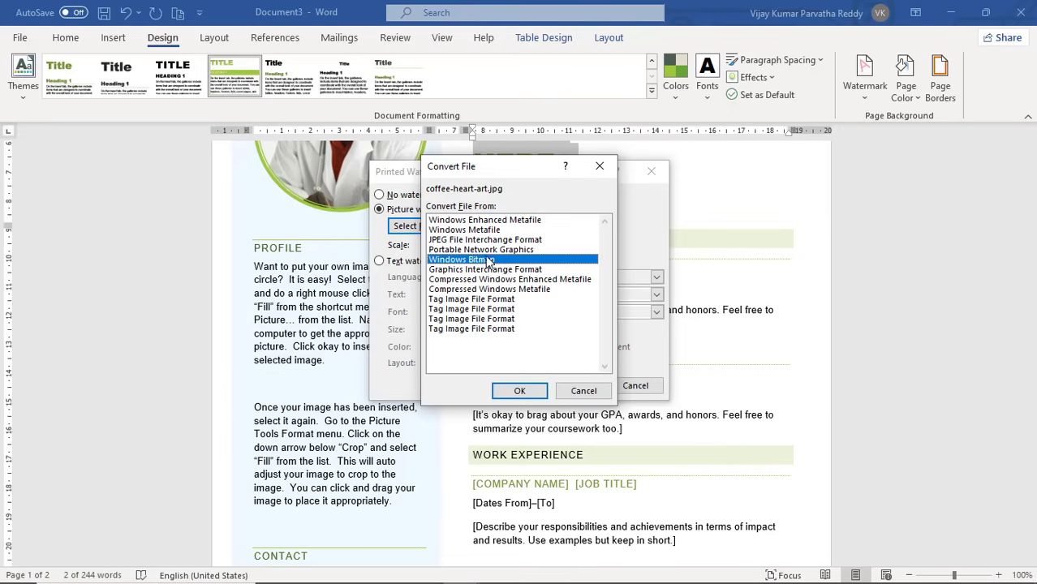
pyautogui.click(494, 240)
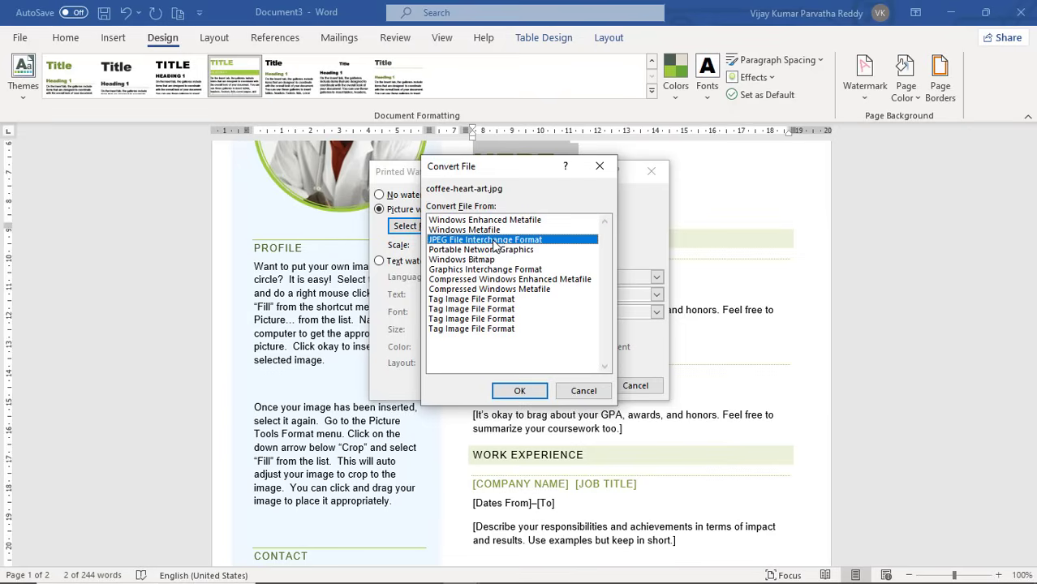
pyautogui.click(520, 391)
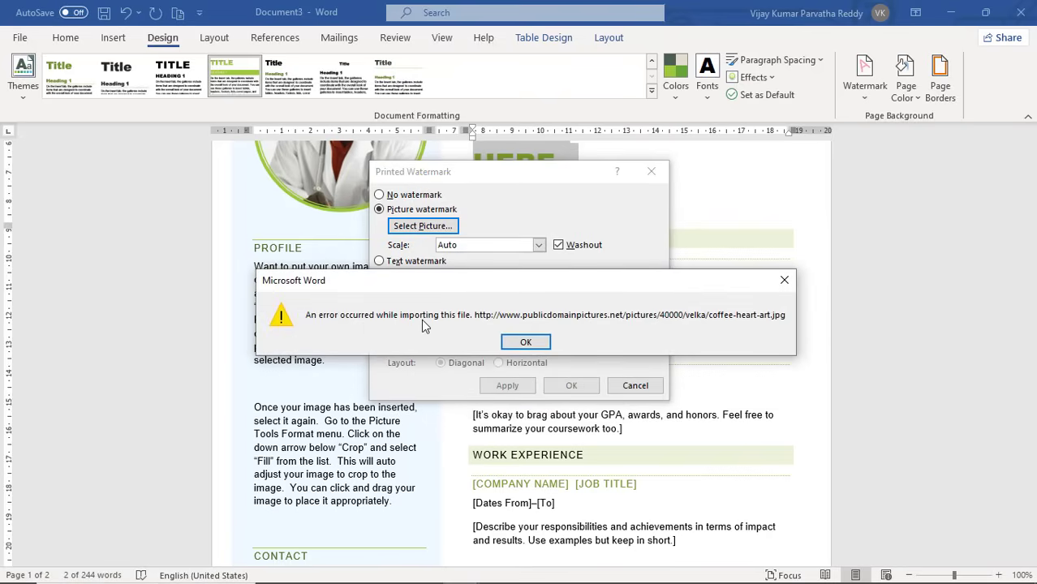
pyautogui.click(528, 342)
# Choose the white airliner with the blue tail from Bing's Airplane category as the watermark picture.
pyautogui.click(452, 231)
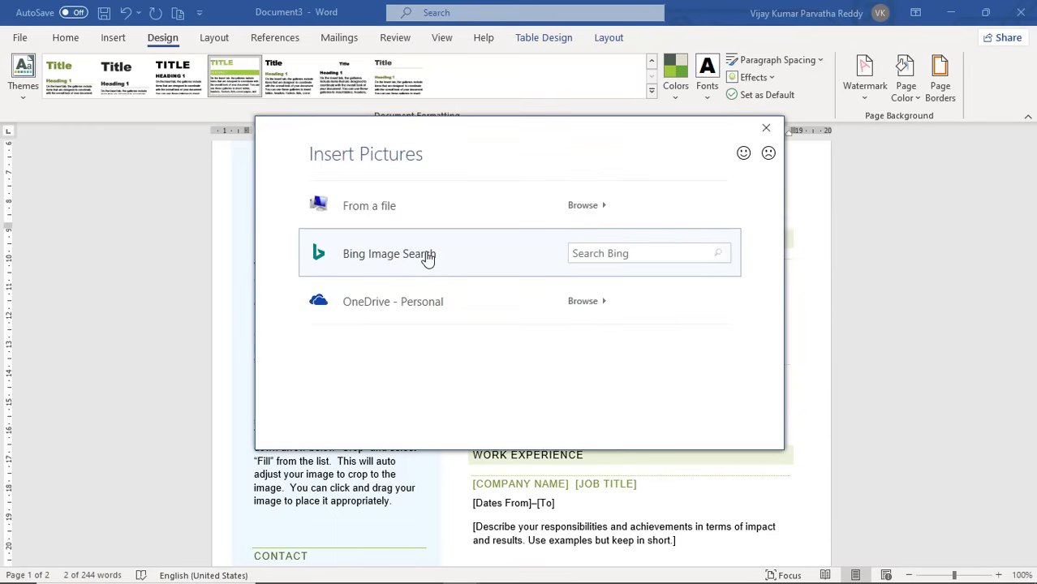
pyautogui.click(428, 259)
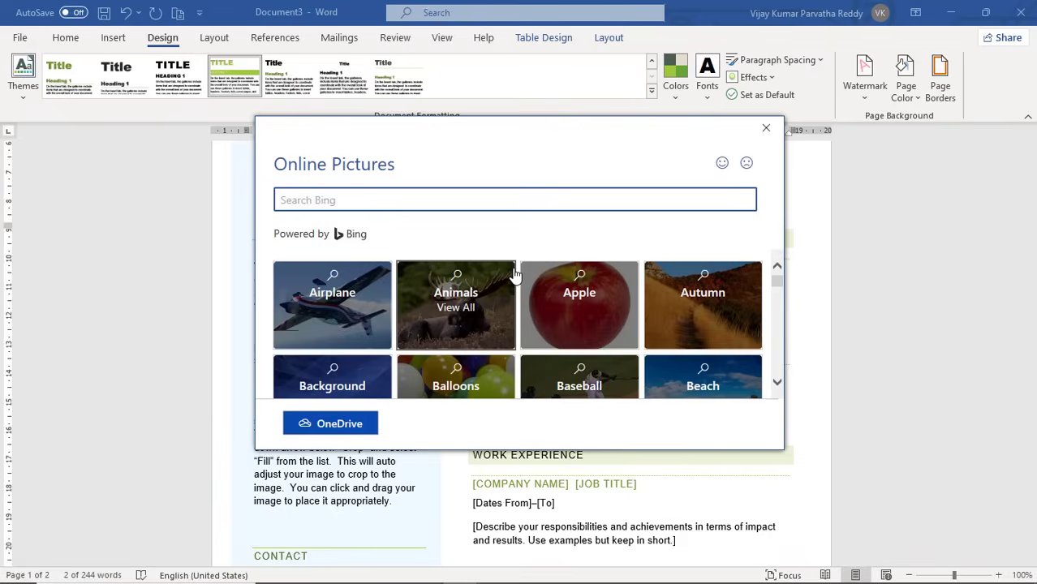
pyautogui.click(355, 307)
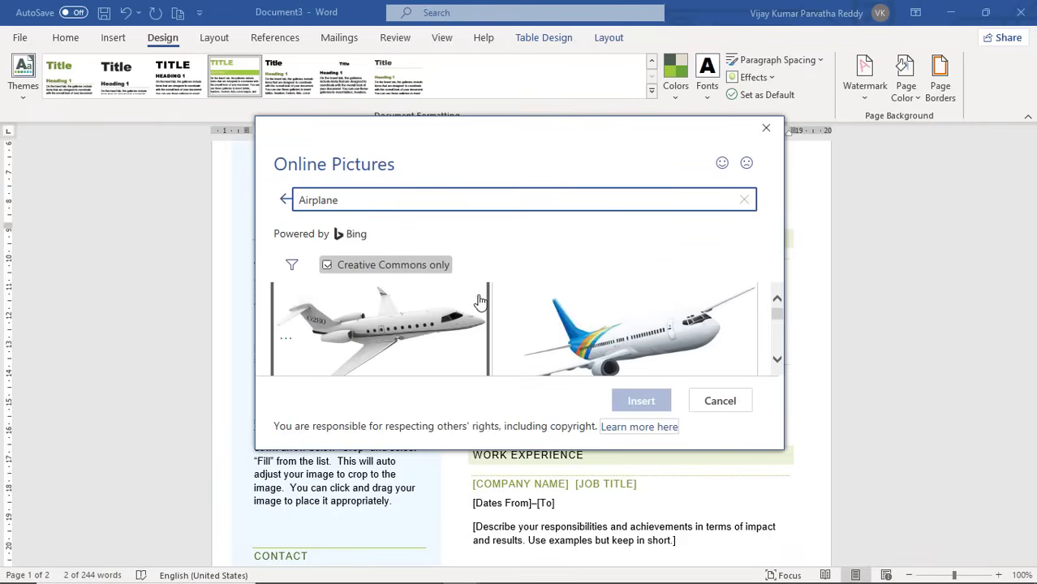
pyautogui.click(568, 338)
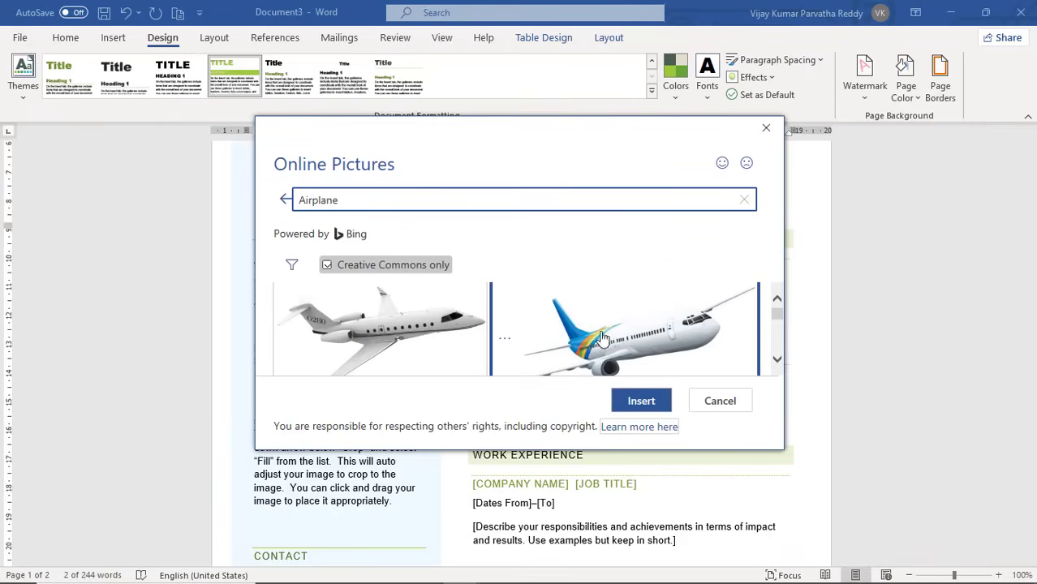
pyautogui.click(638, 400)
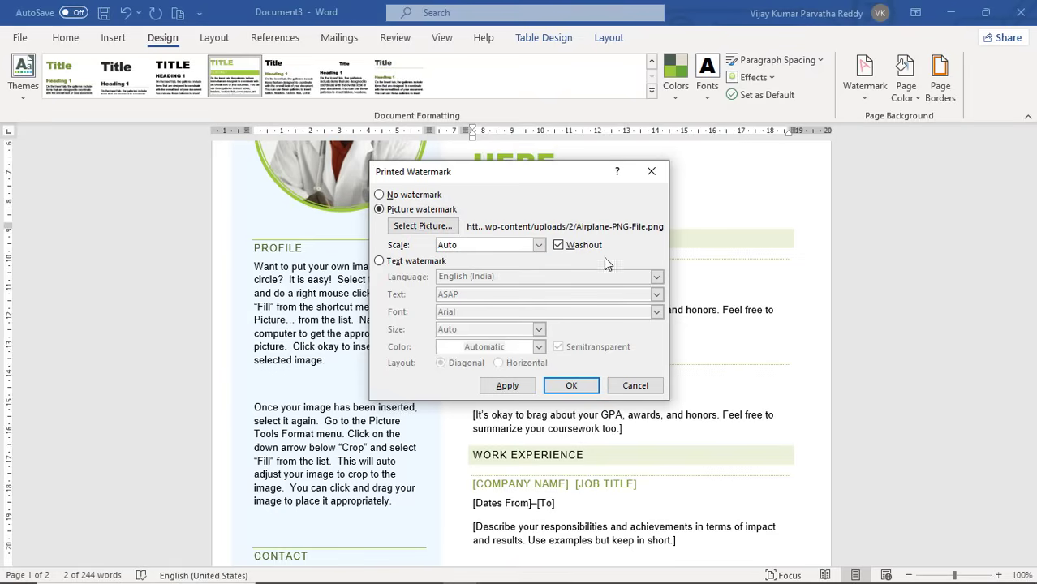
# Apply the airplane picture watermark to the document and place the cursor in the blank line above the second school entry.
pyautogui.click(573, 388)
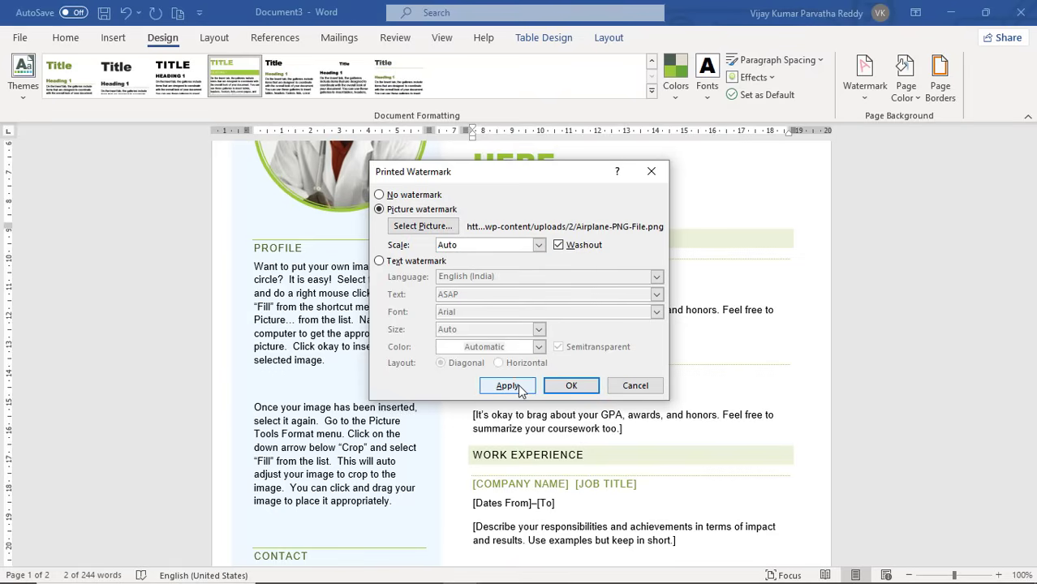
pyautogui.click(573, 388)
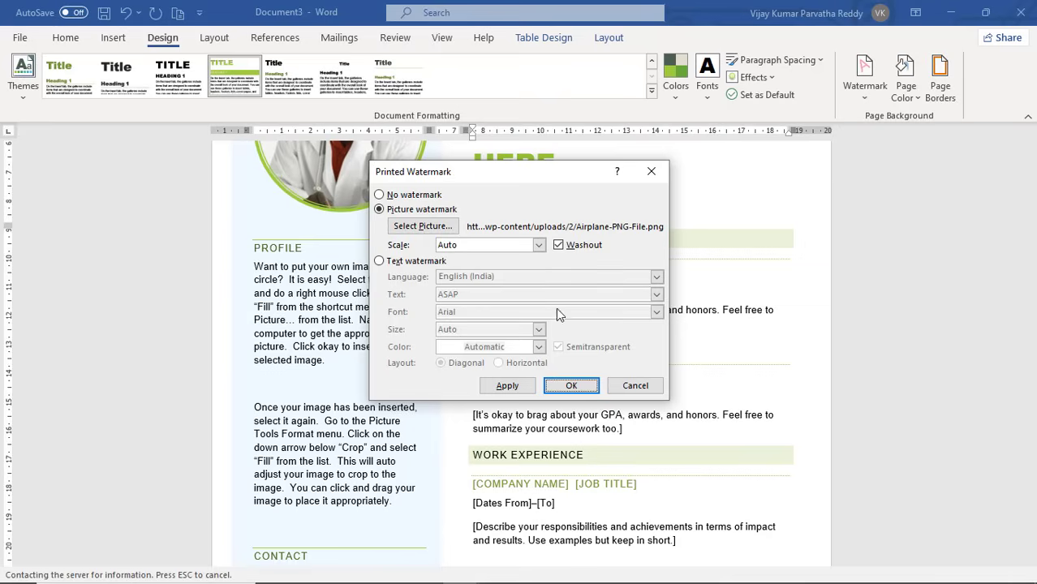
pyautogui.click(568, 386)
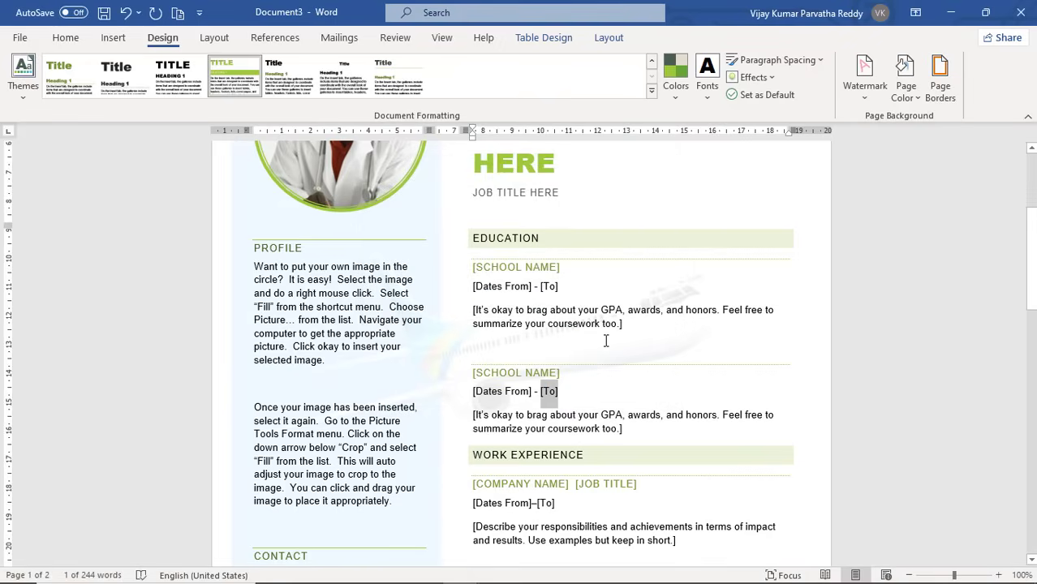
pyautogui.click(606, 340)
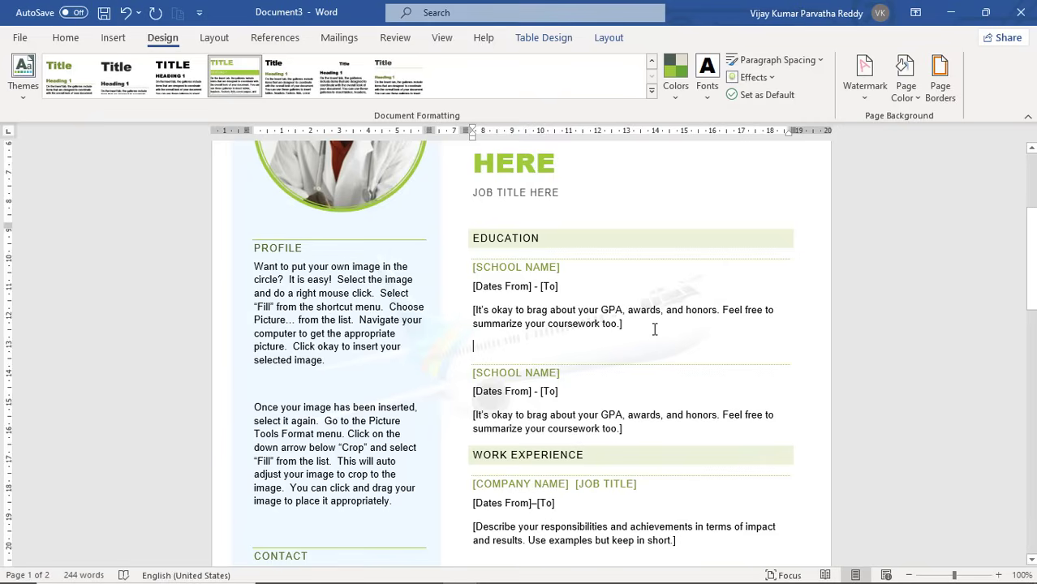
# Turn off the Washout effect on the existing airplane picture watermark and apply the change.
pyautogui.click(869, 95)
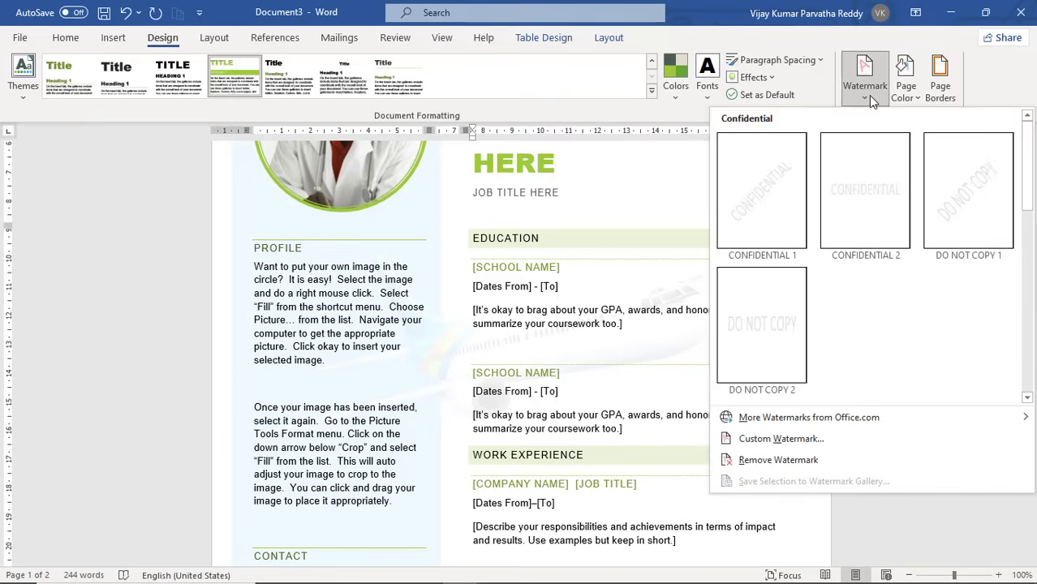
pyautogui.click(784, 439)
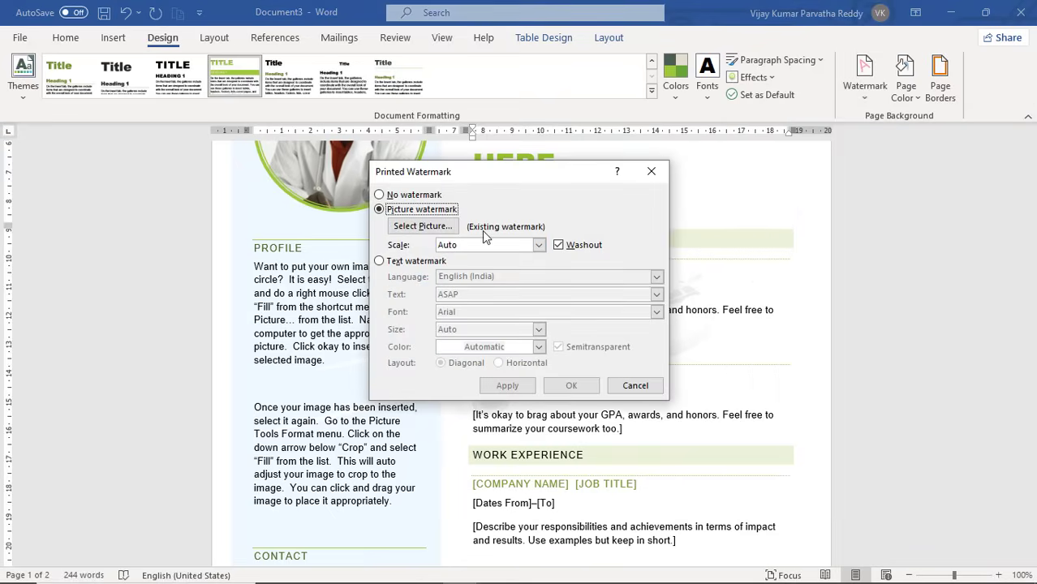
pyautogui.click(559, 245)
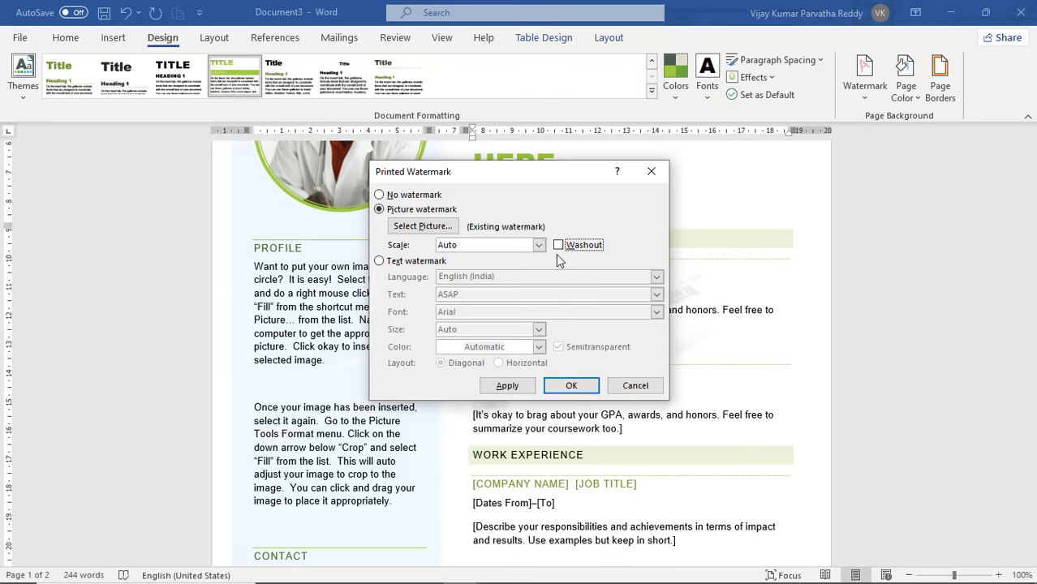
pyautogui.click(569, 388)
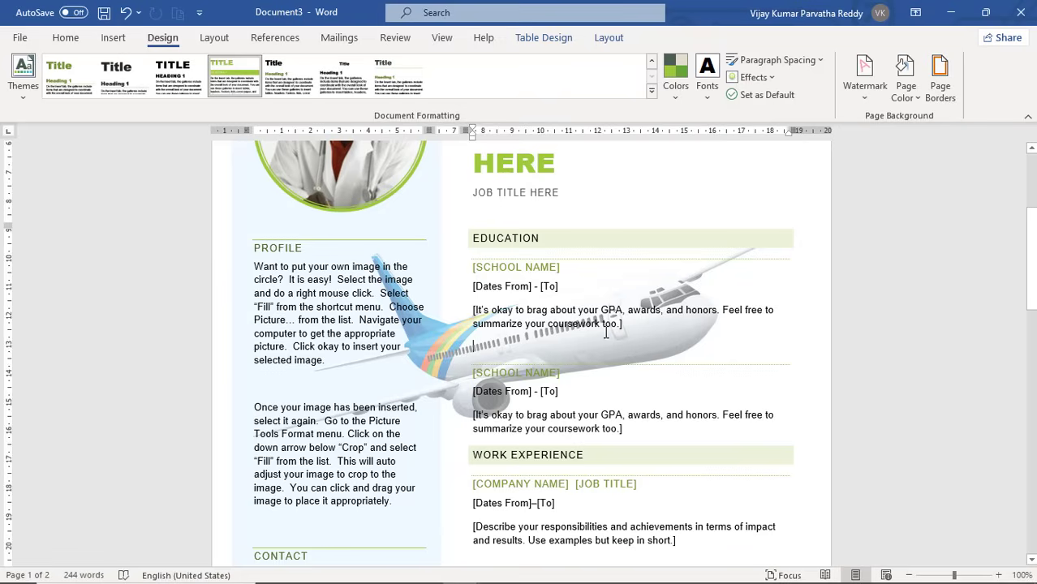
# Set the airplane picture watermark's scale to 200% and apply it to the resume.
pyautogui.click(865, 96)
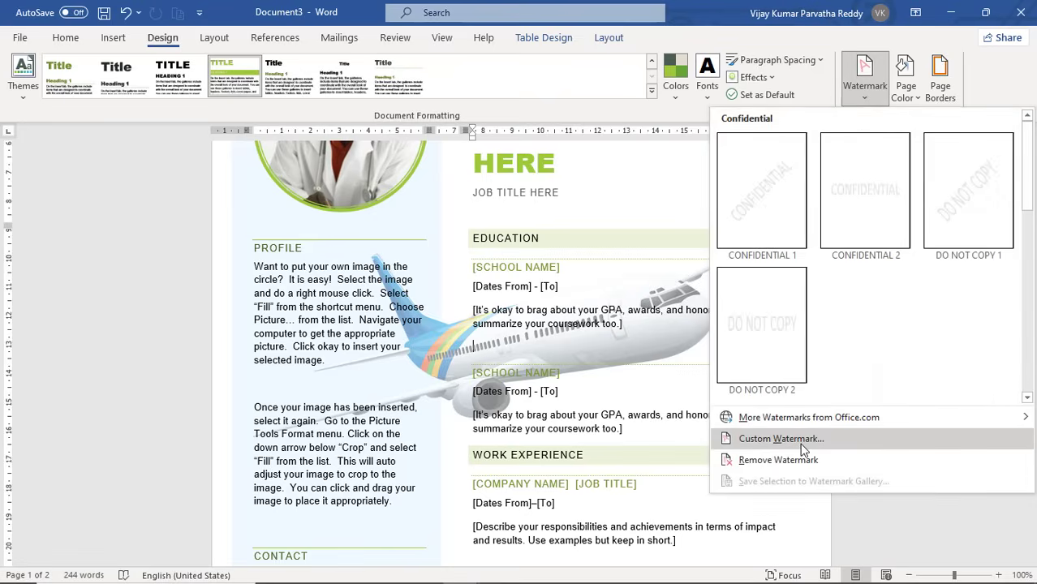
pyautogui.click(775, 438)
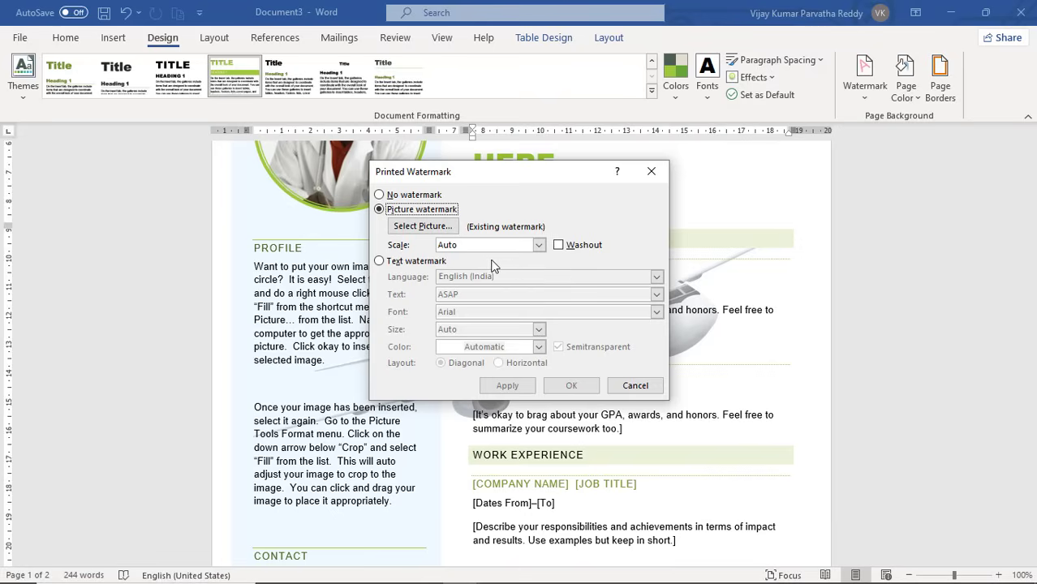
pyautogui.click(538, 246)
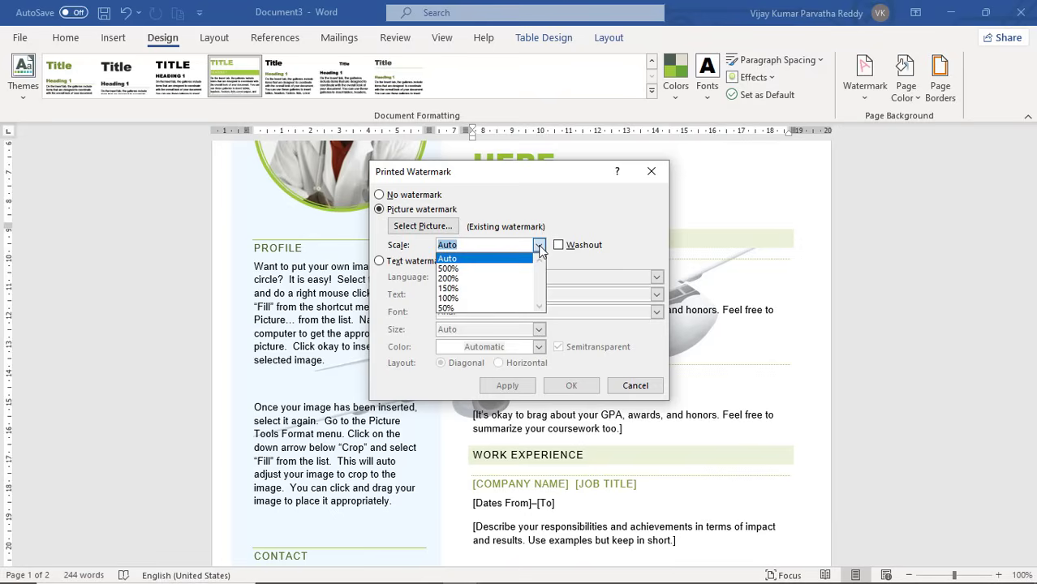
pyautogui.click(490, 279)
pyautogui.click(572, 386)
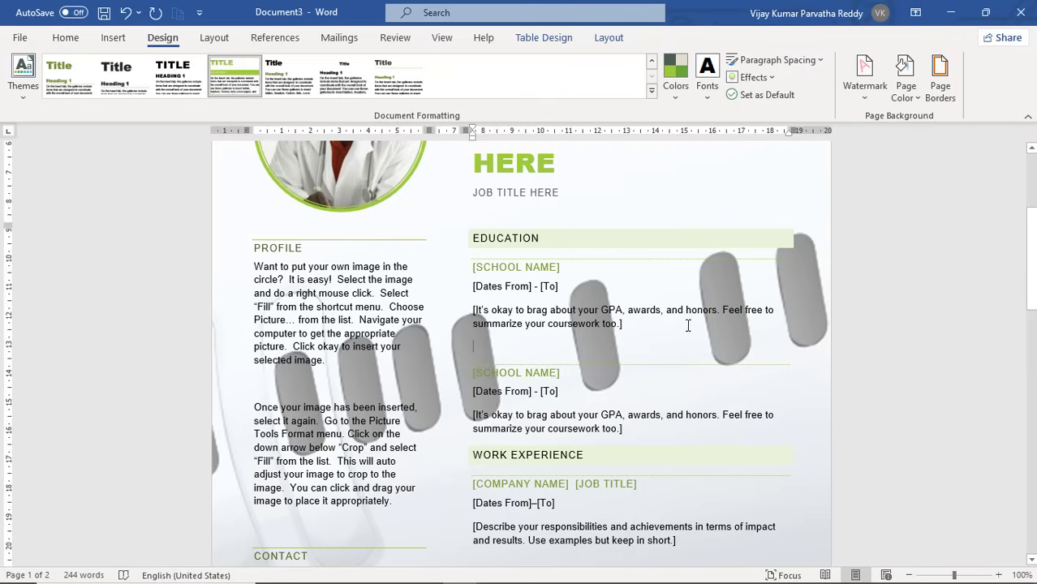
# Set the airplane picture watermark's scale to 50% and apply it to the resume.
pyautogui.click(863, 81)
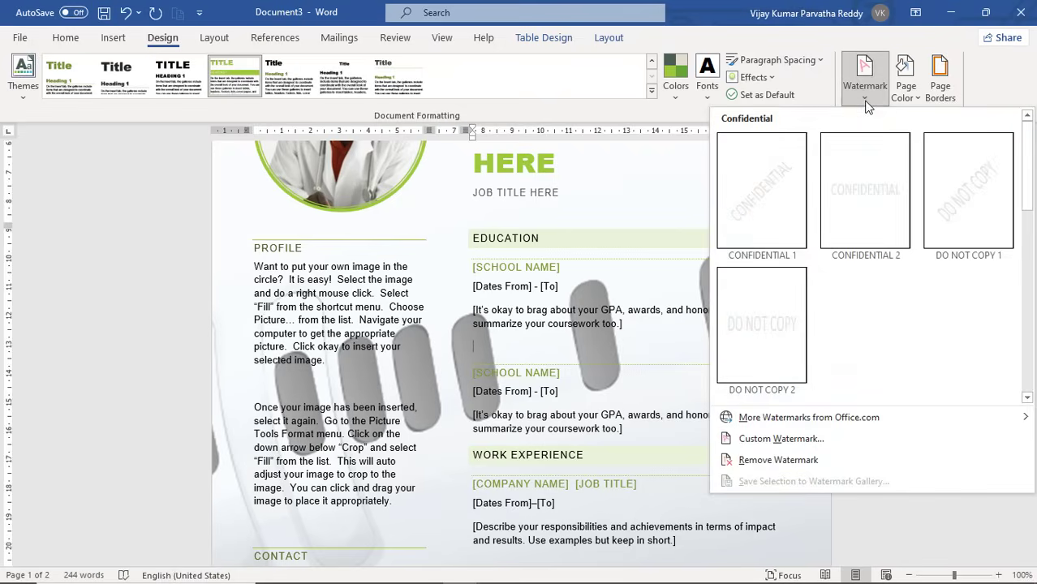
pyautogui.click(783, 439)
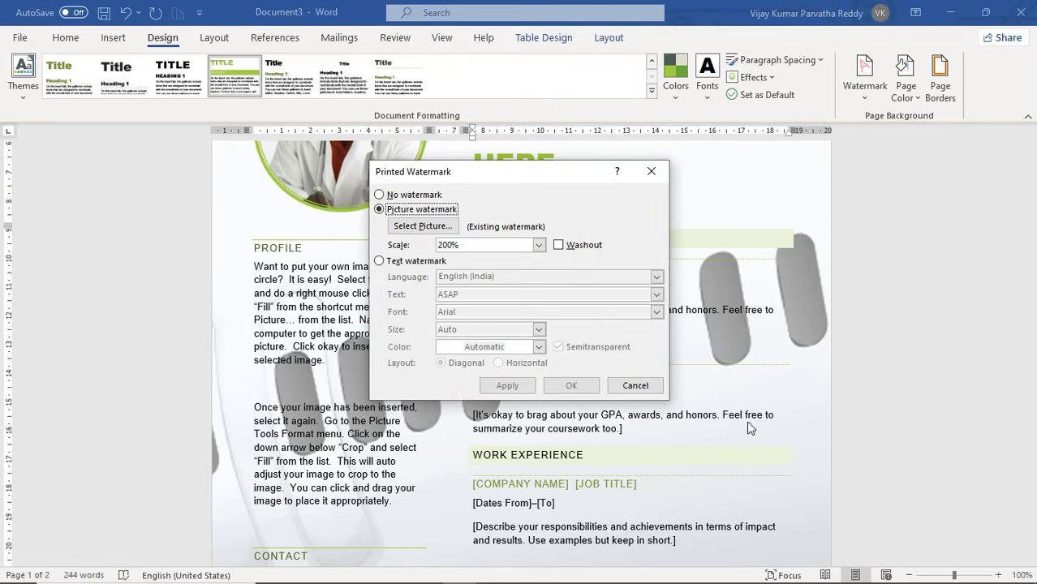
pyautogui.click(538, 245)
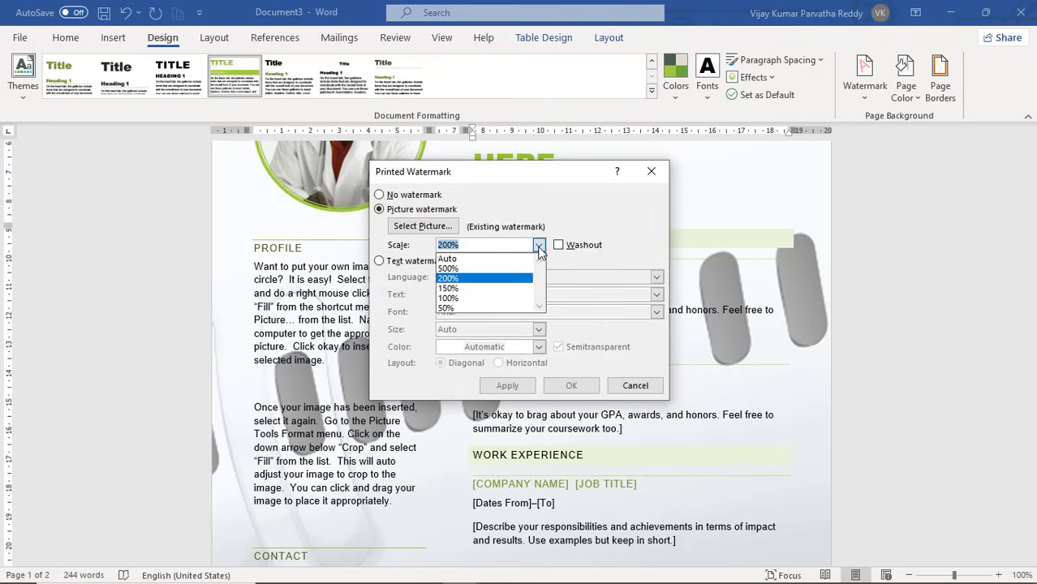
pyautogui.click(469, 309)
pyautogui.click(572, 387)
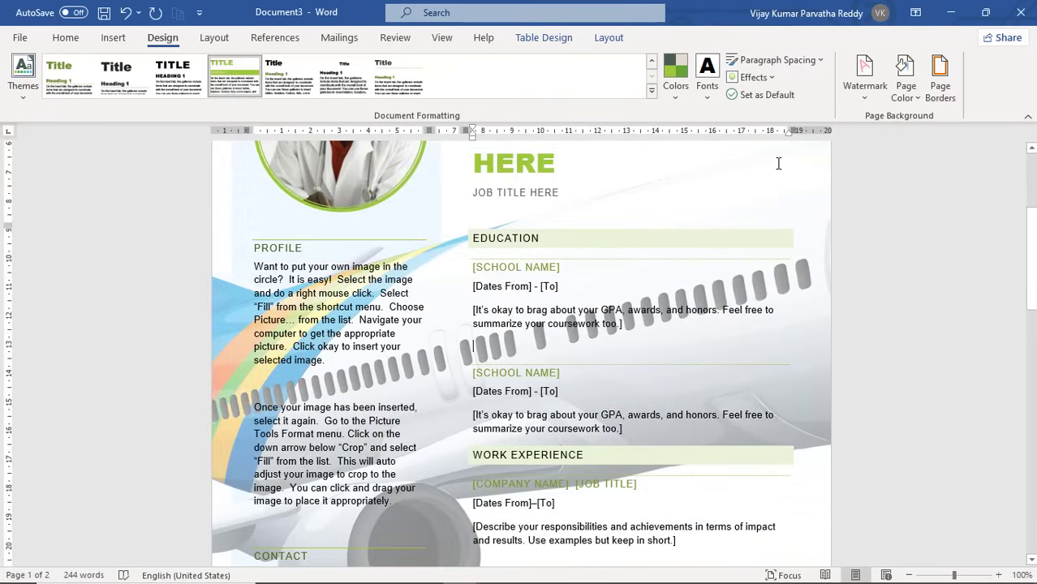
# Set the airplane picture watermark's scale to Auto and apply it to the resume.
pyautogui.click(865, 102)
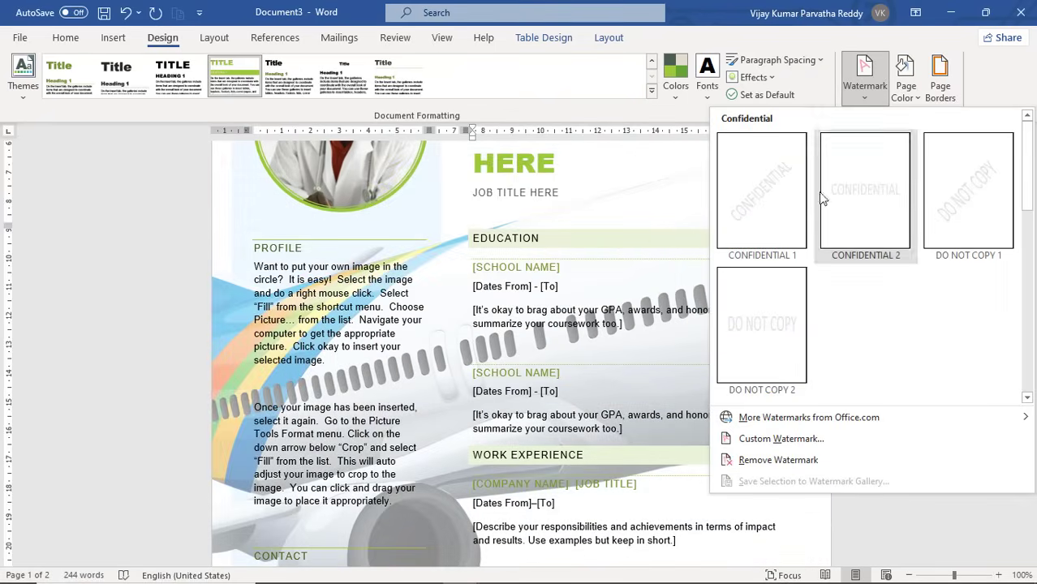
pyautogui.click(782, 436)
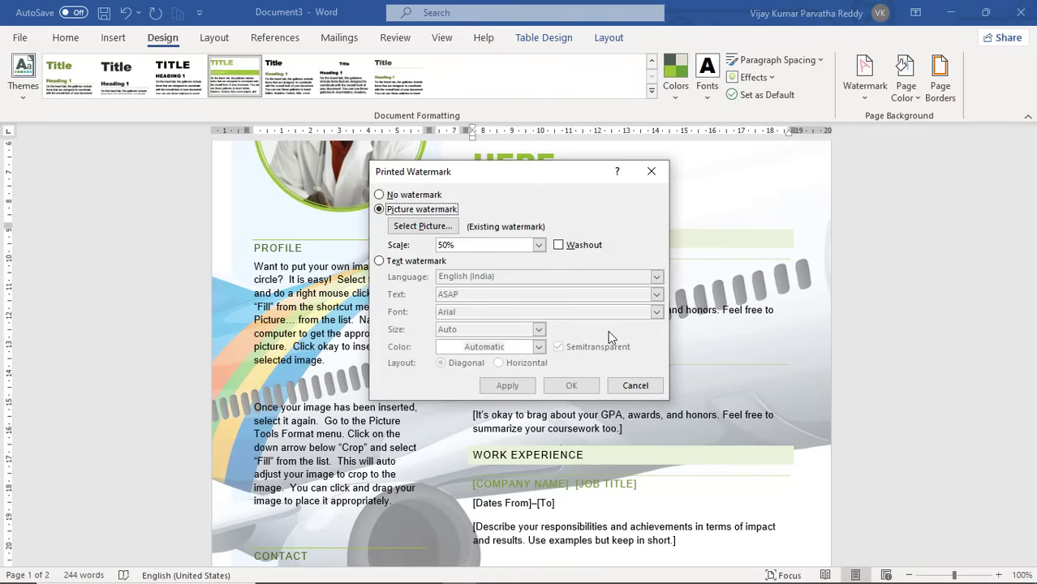
pyautogui.click(539, 244)
pyautogui.click(505, 259)
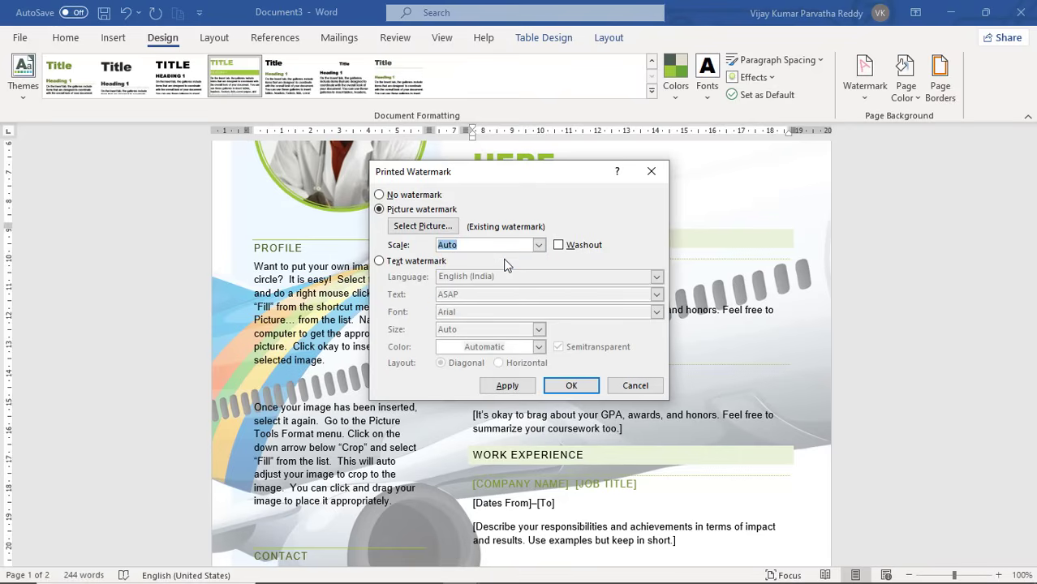
pyautogui.click(581, 389)
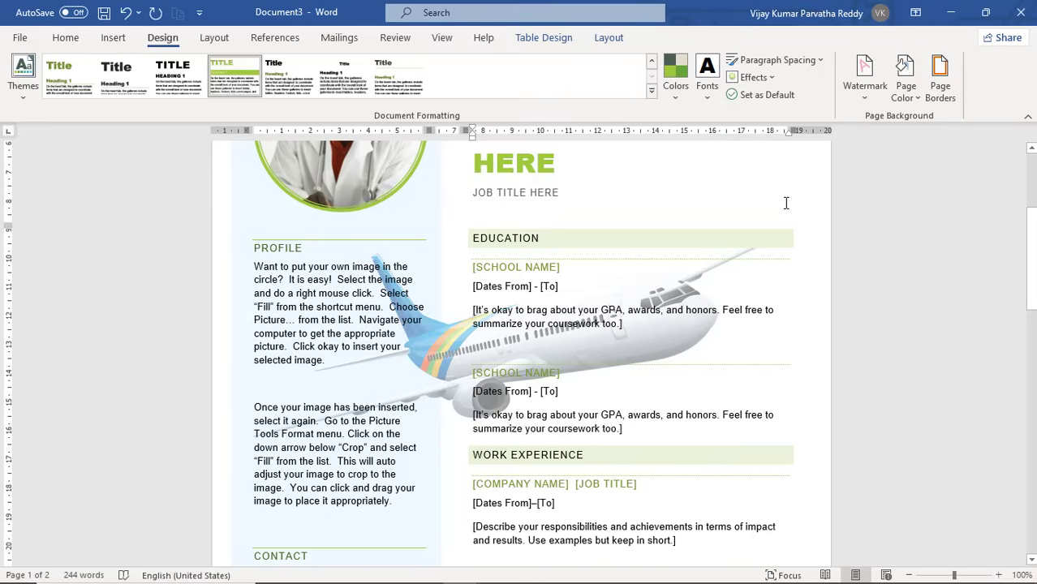
# Set the resume's page color to the theme color Green, Accent 2, Darker 25%.
pyautogui.click(921, 99)
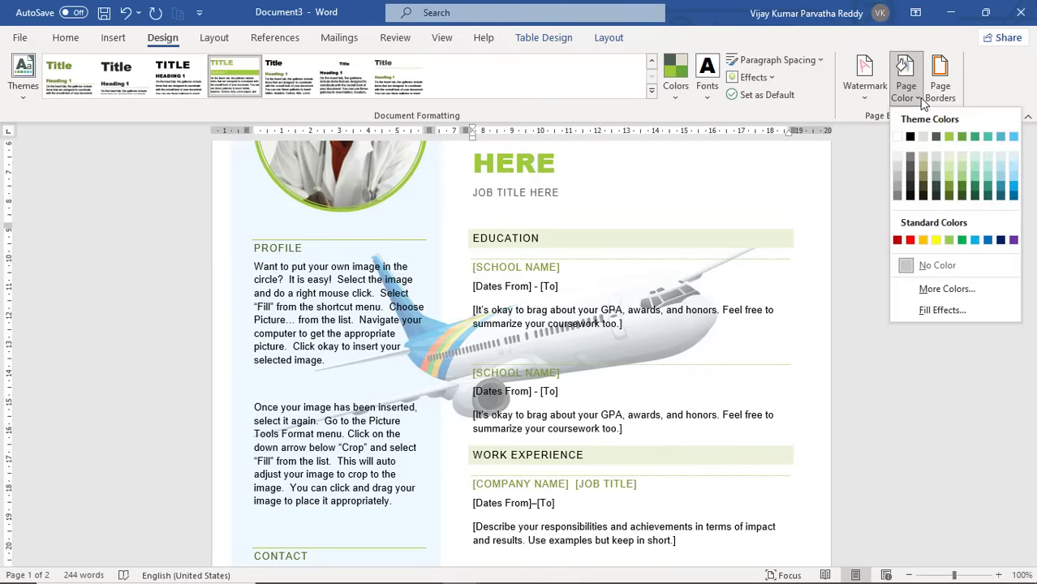
pyautogui.click(842, 115)
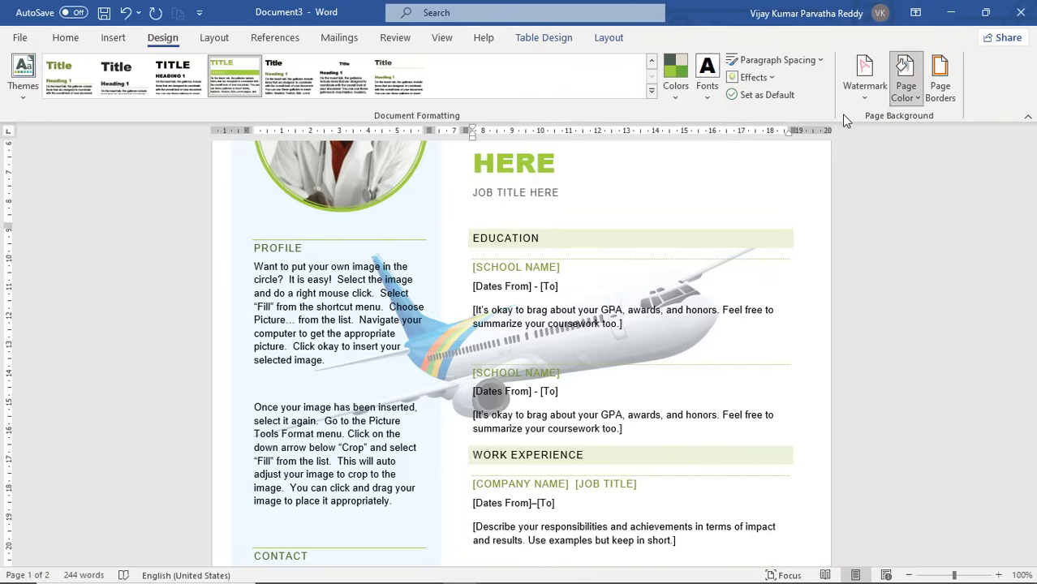
pyautogui.click(915, 98)
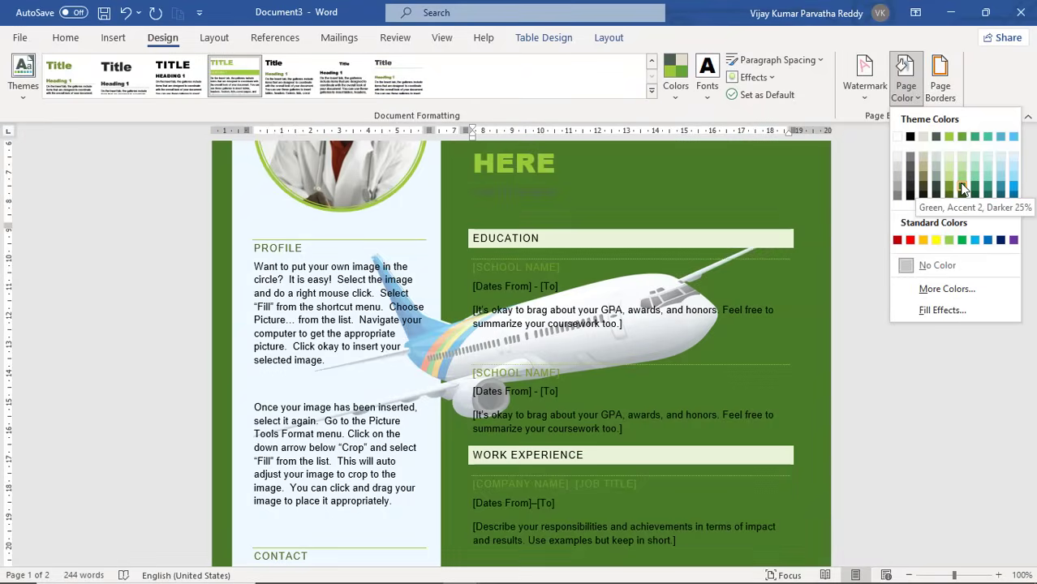
pyautogui.click(963, 188)
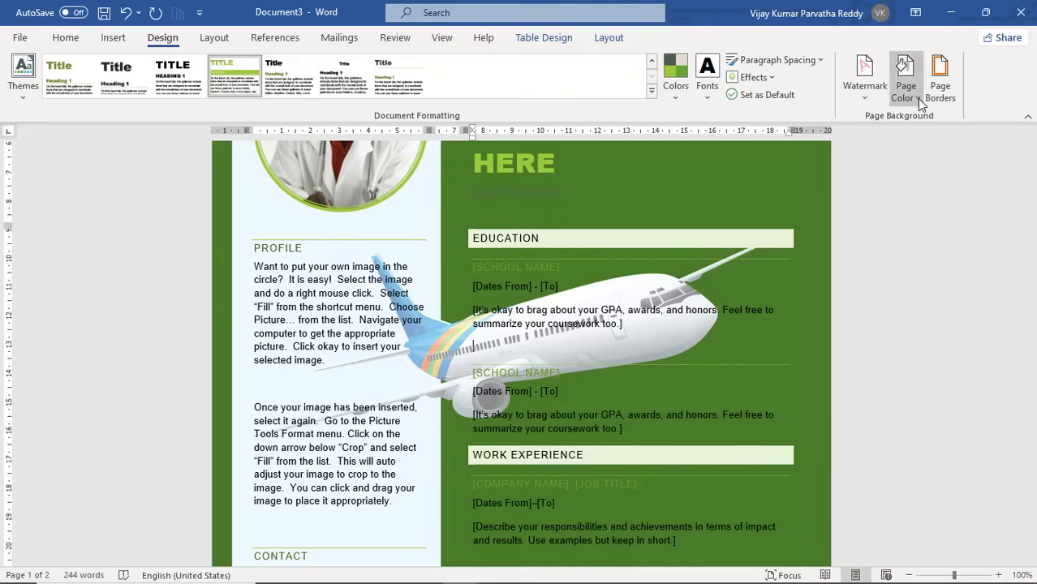
# Change the page color to the custom olive green #66752F (RGB 102, 117, 47).
pyautogui.click(906, 85)
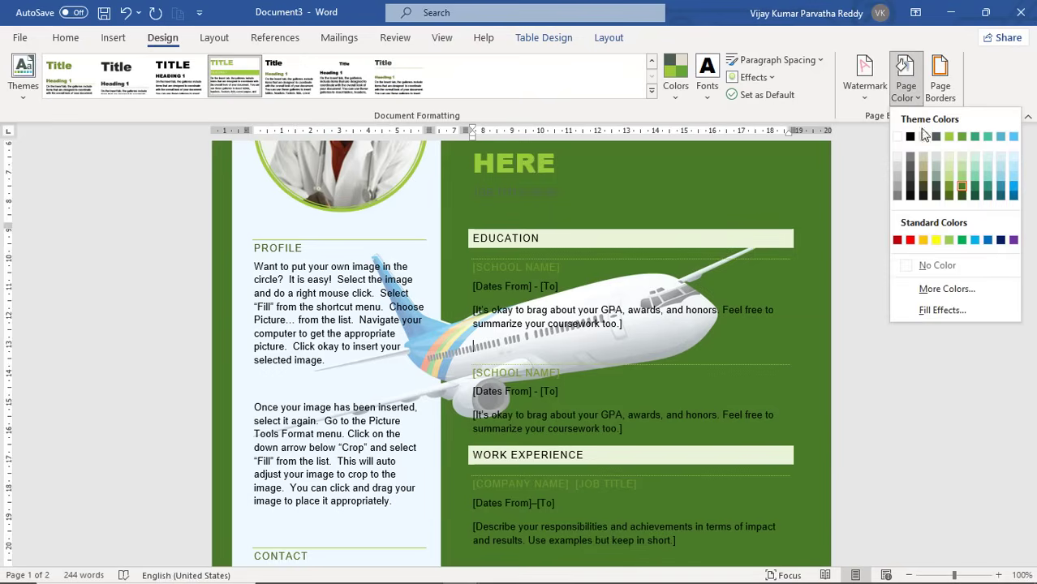
pyautogui.click(943, 290)
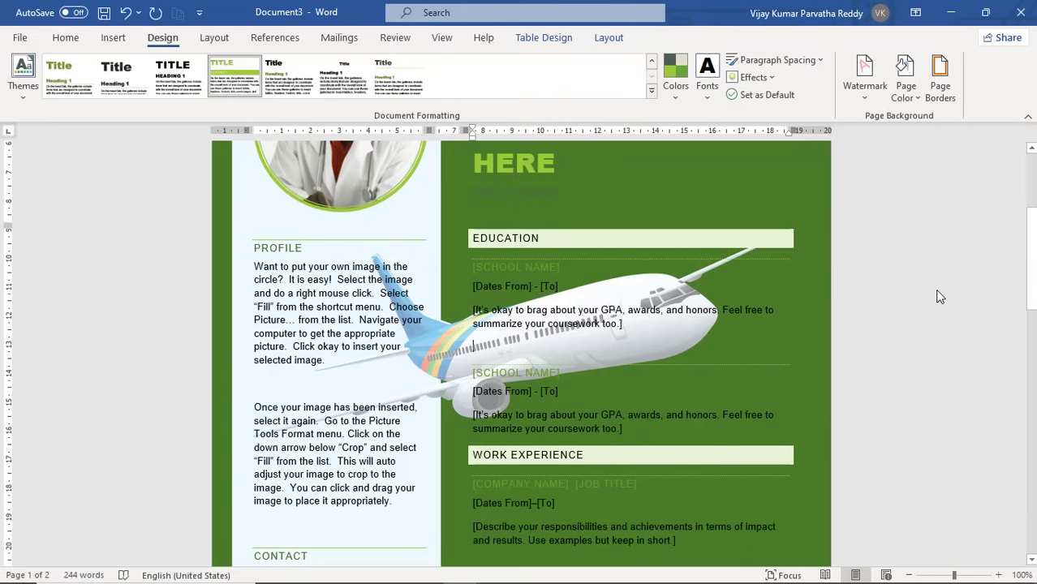
pyautogui.moveTo(485, 254); pyautogui.dragTo(434, 269)
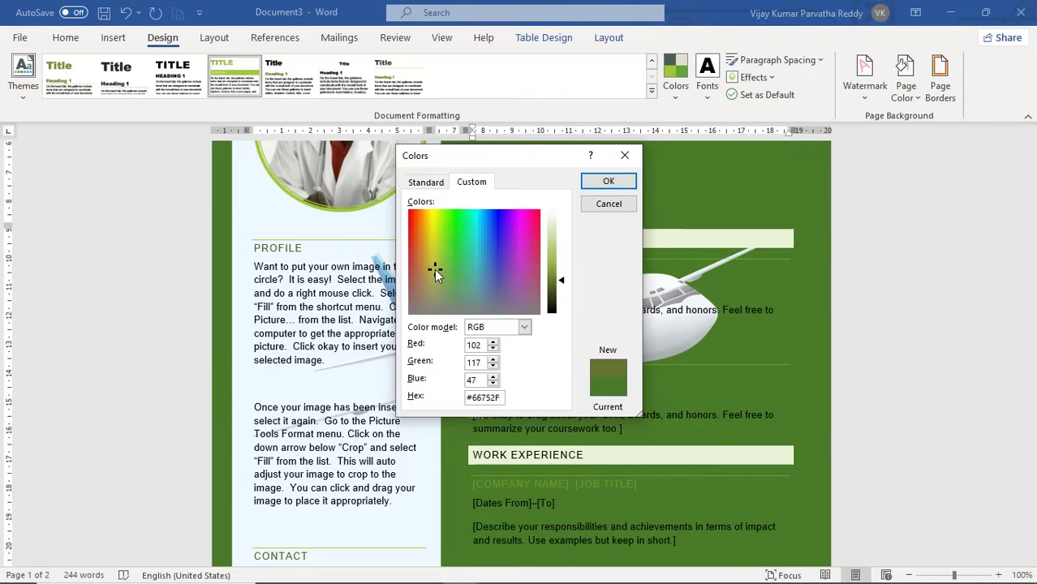
pyautogui.click(608, 183)
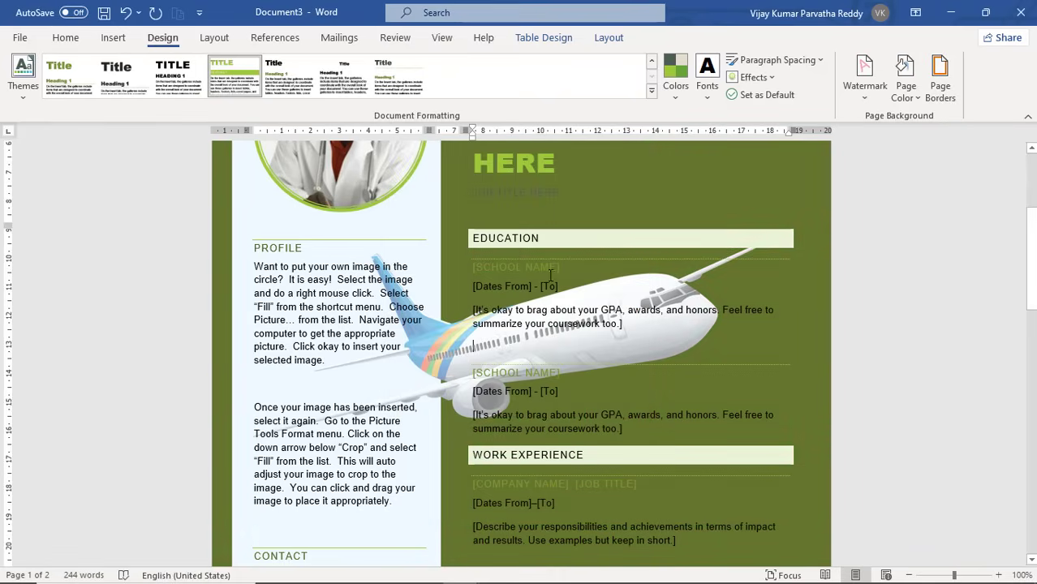
# Set up a gradient fill effect for the page background with the Diagonal down shading style.
pyautogui.click(917, 99)
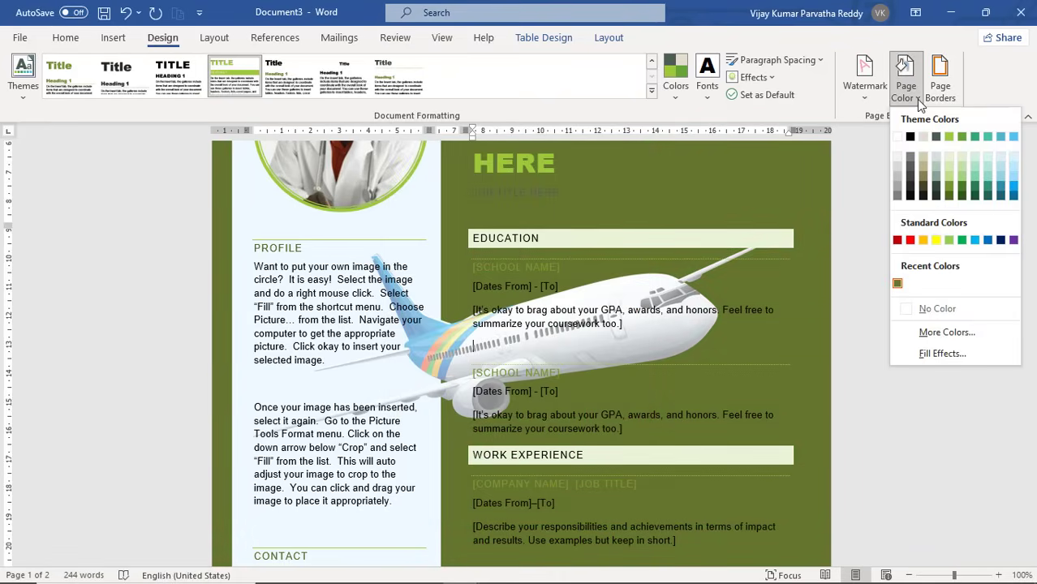
pyautogui.click(939, 356)
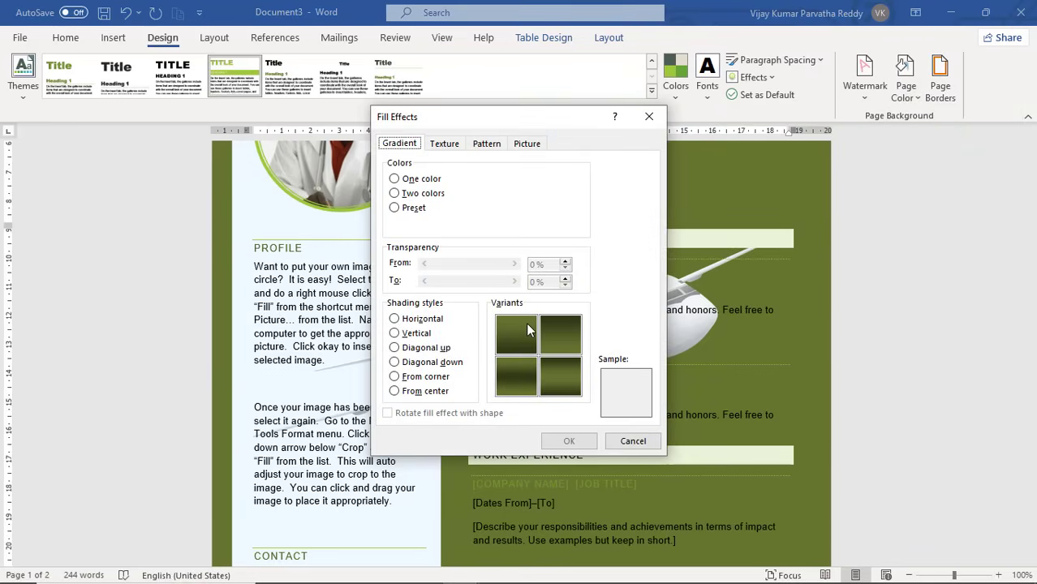
pyautogui.click(406, 349)
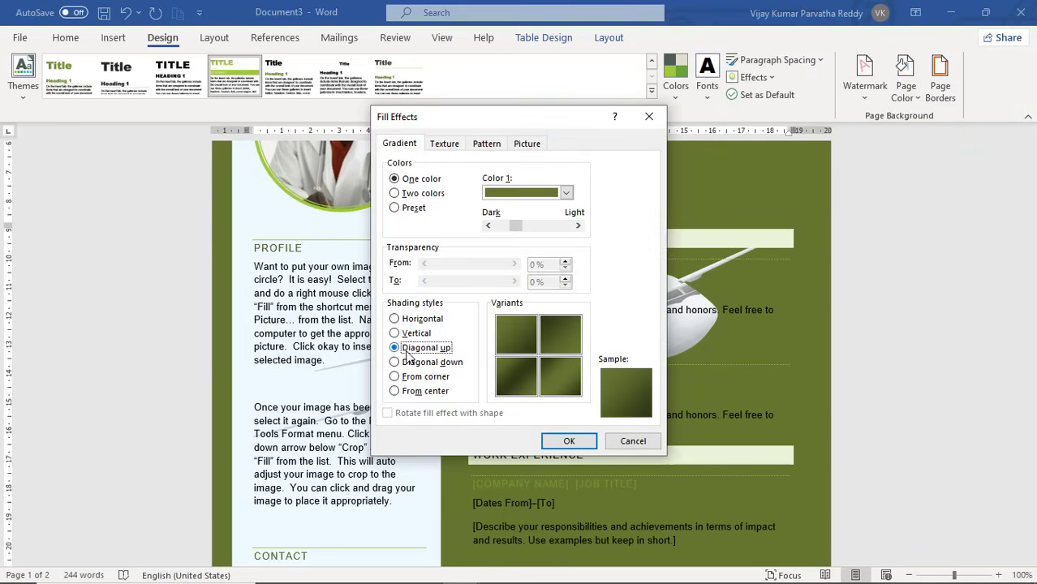
pyautogui.click(414, 364)
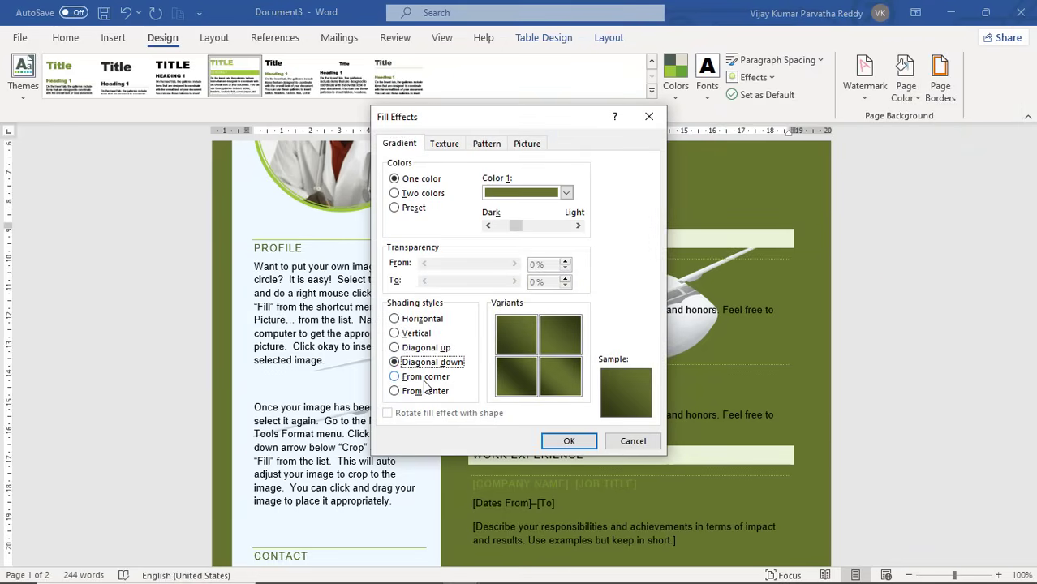
pyautogui.click(420, 376)
pyautogui.click(421, 363)
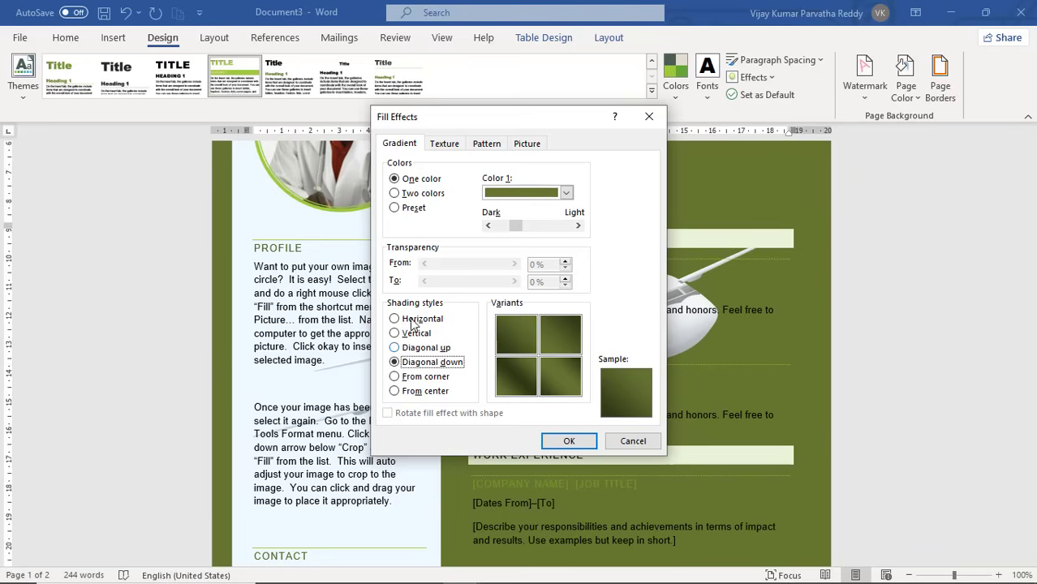
# Make the page gradient two-color with standard red as Color 2 and apply it to the page background.
pyautogui.click(409, 200)
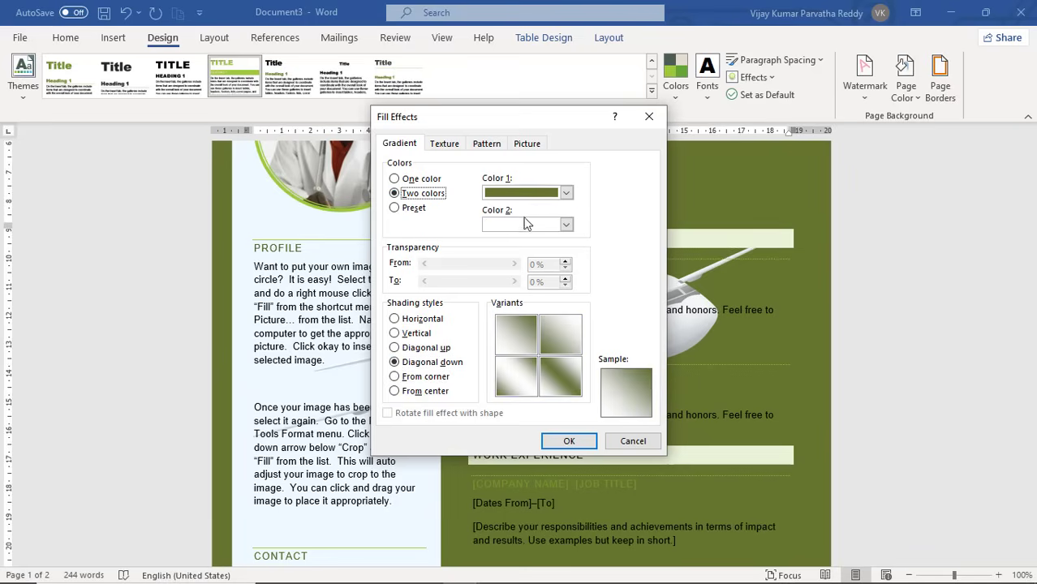
pyautogui.click(566, 226)
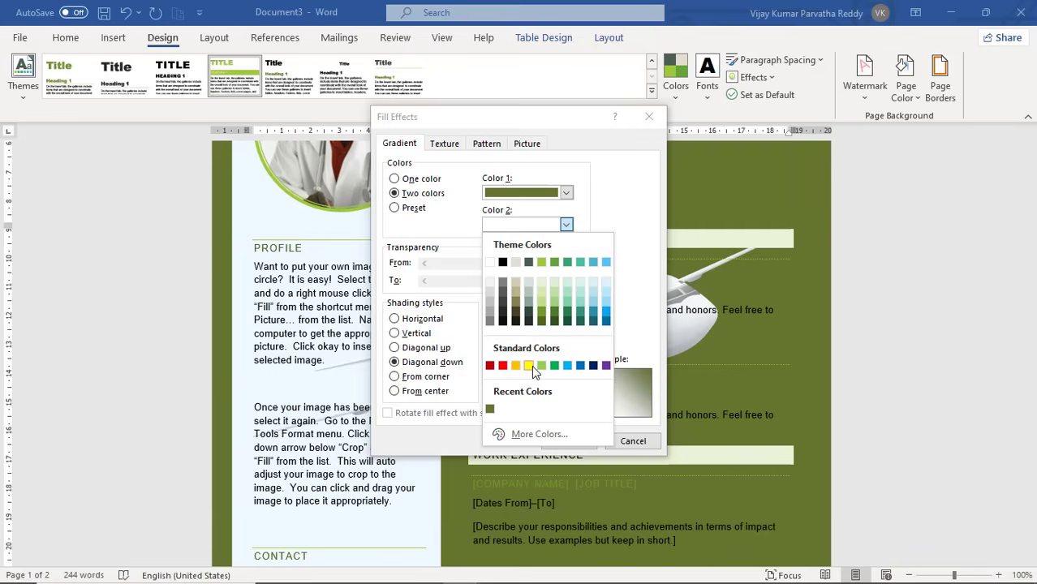
pyautogui.click(503, 366)
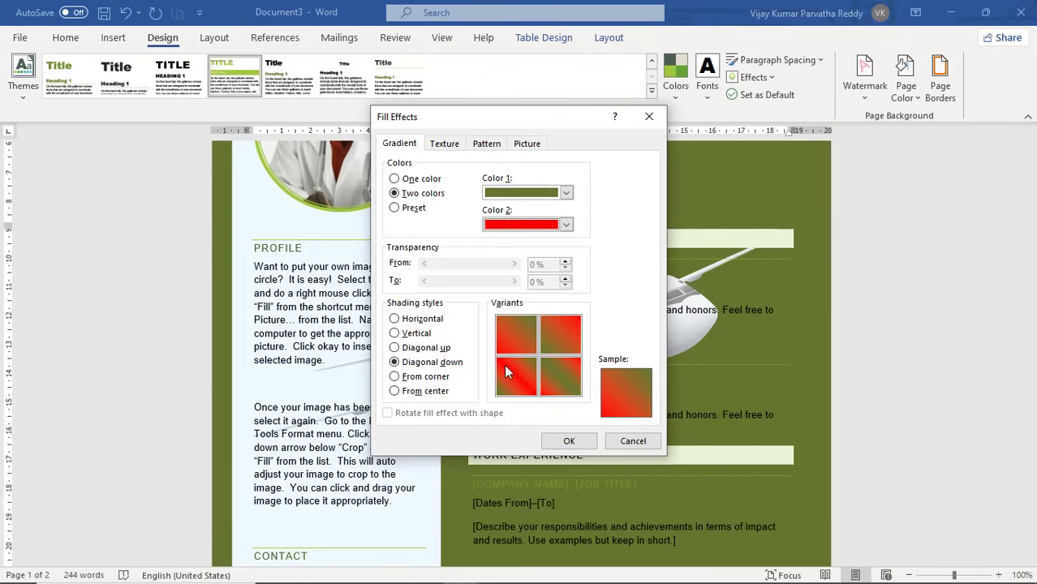
pyautogui.click(569, 441)
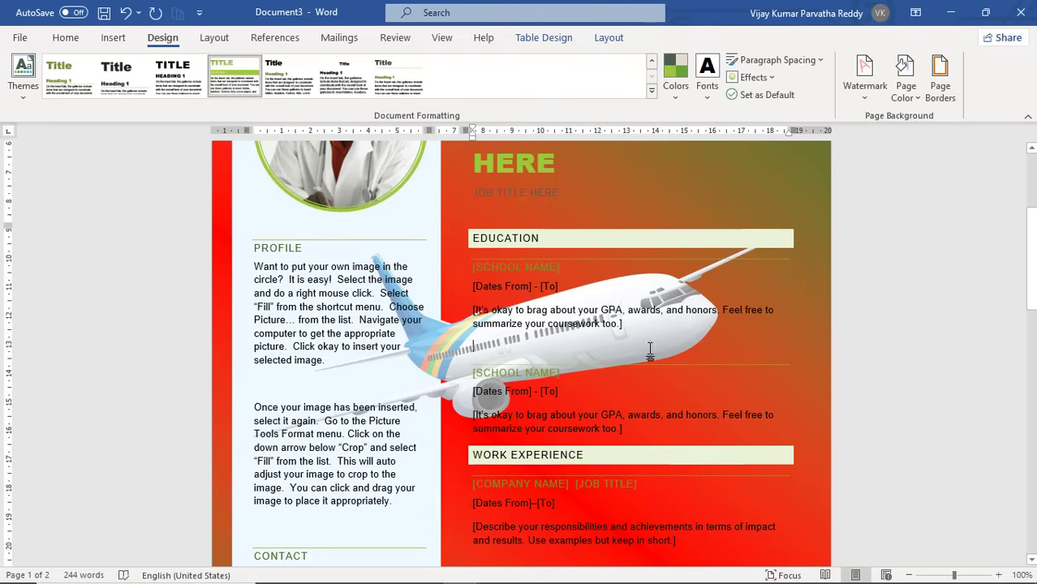
# Open the page color's fill effects and preview the Paper bag texture and the available patterns.
pyautogui.click(915, 98)
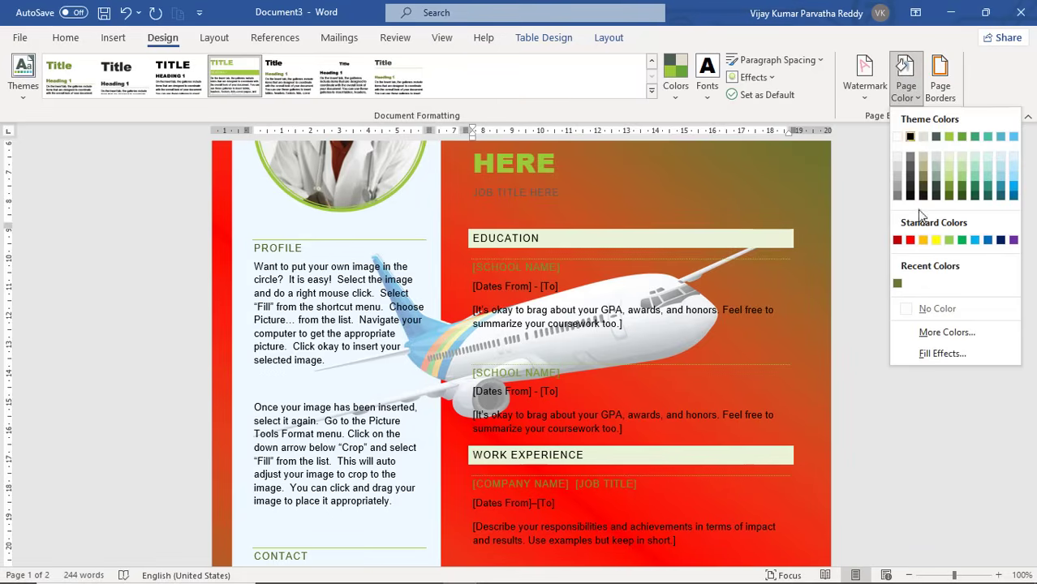
pyautogui.click(925, 353)
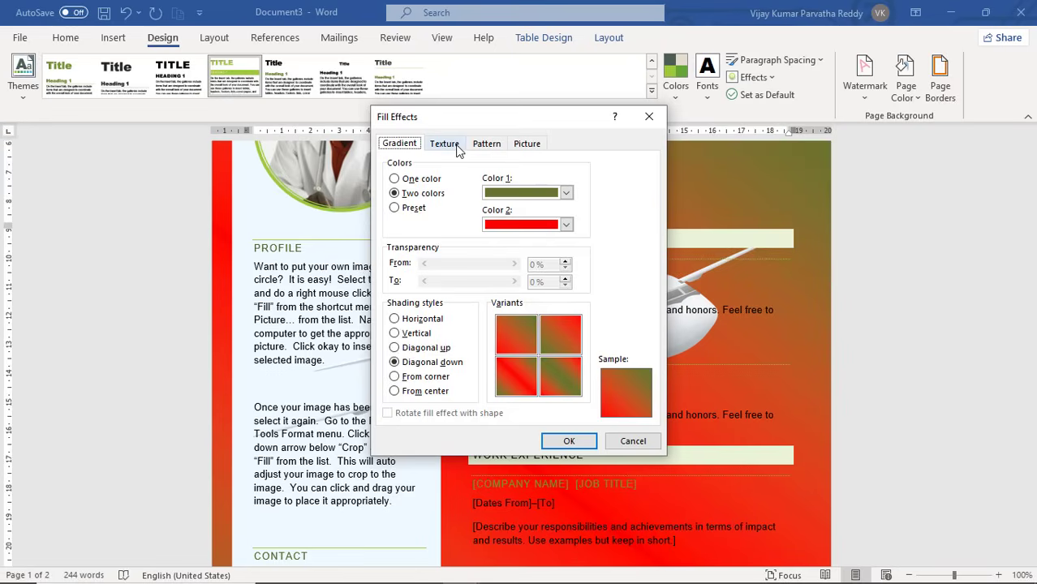
pyautogui.click(454, 146)
pyautogui.click(462, 230)
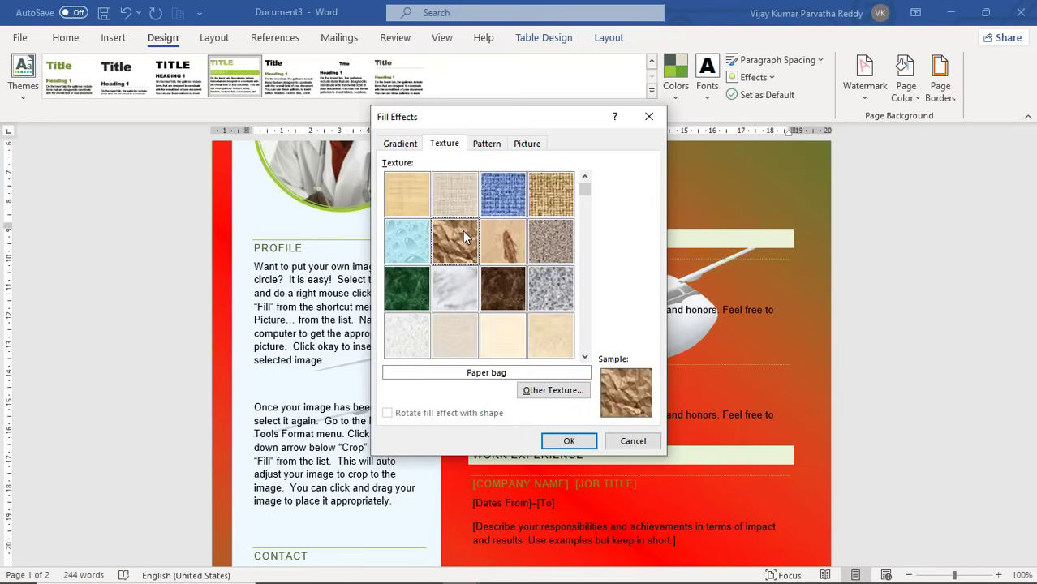
pyautogui.click(485, 143)
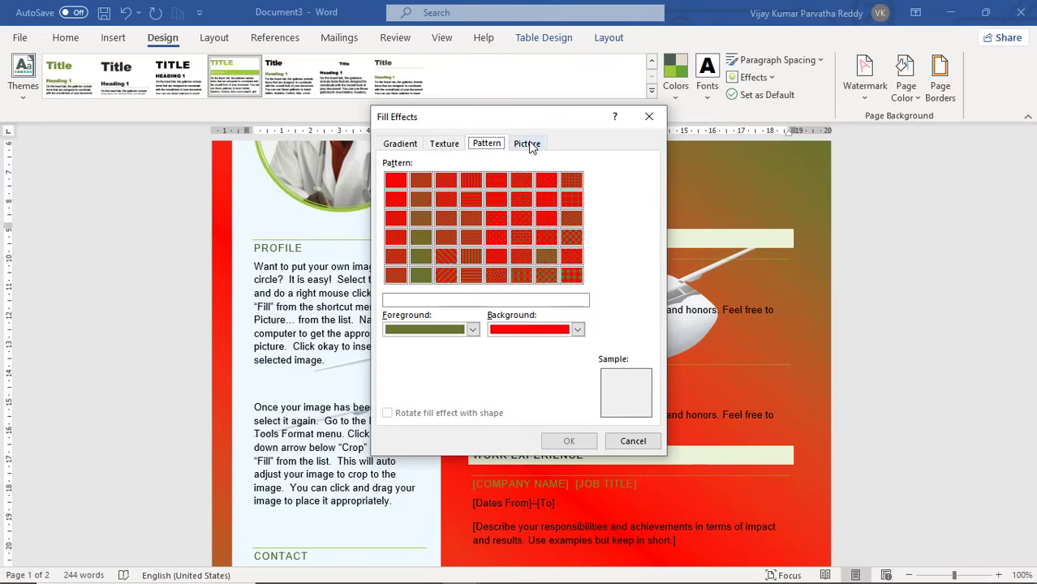
# Try to use the tropical sunset picture from Bing's Beach category as the page fill, converting from Windows Enhanced Metafile.
pyautogui.click(528, 143)
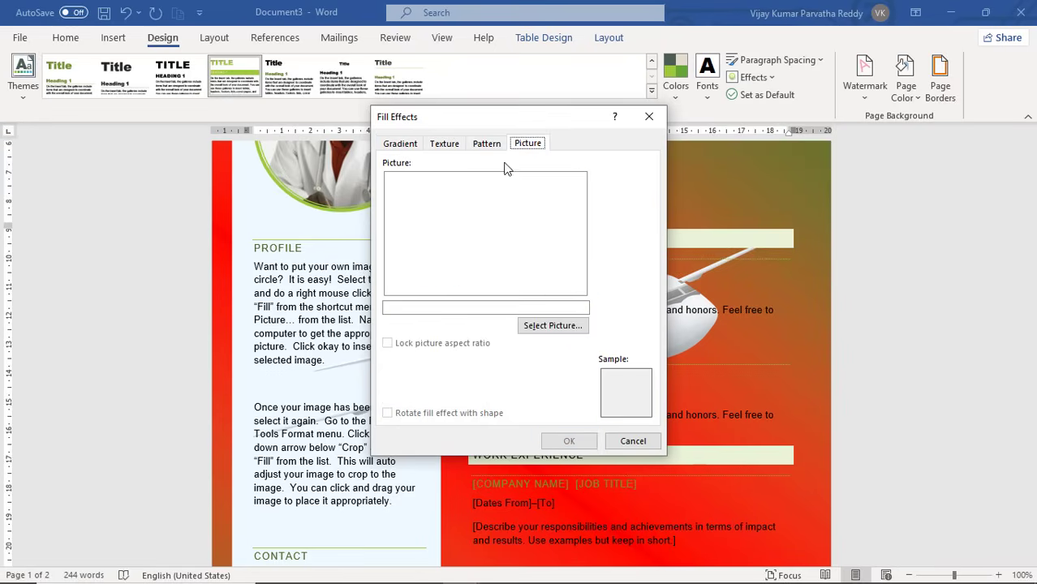
pyautogui.click(544, 328)
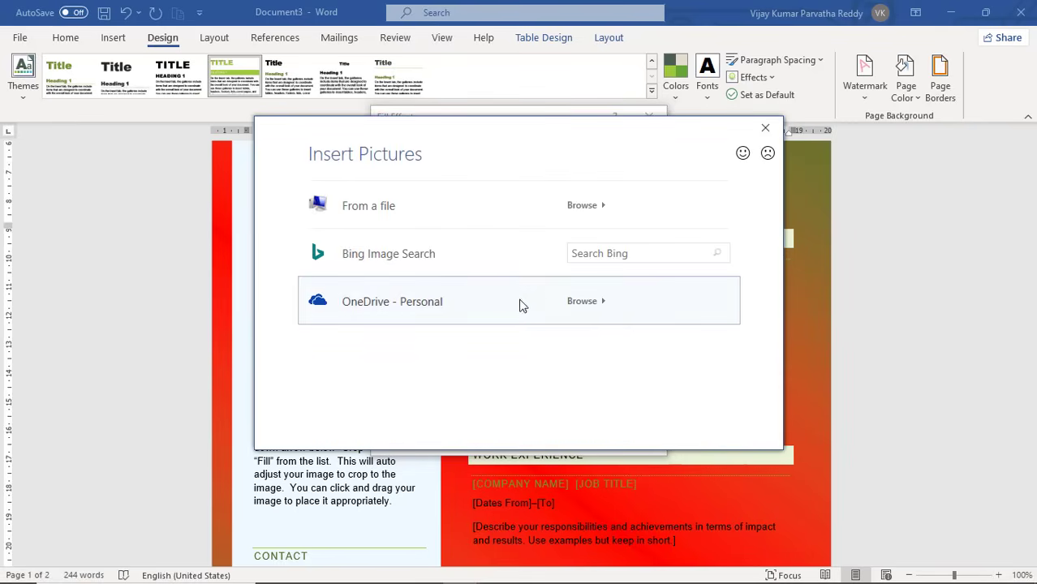
pyautogui.click(414, 257)
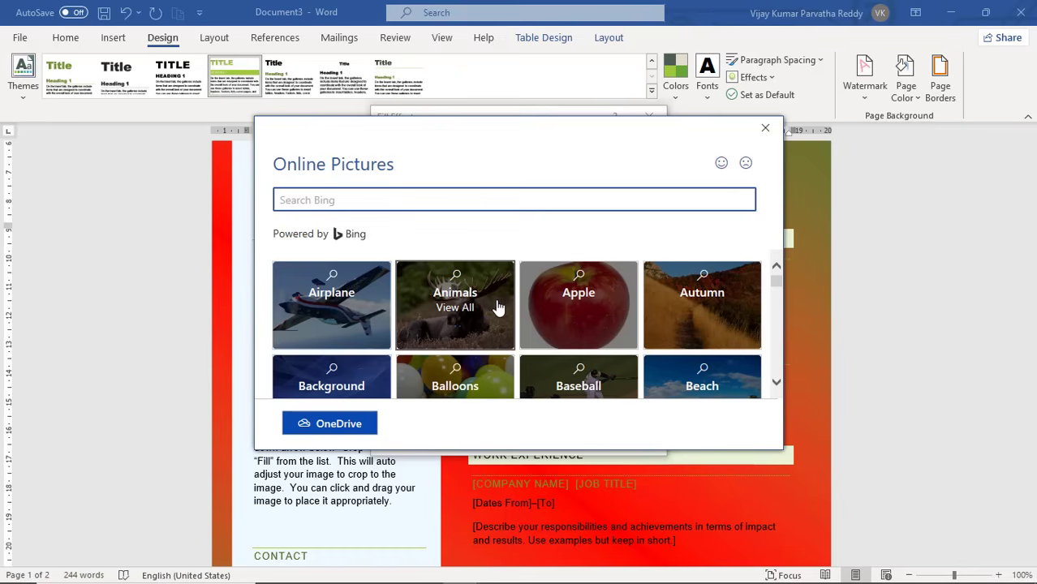
pyautogui.scroll(-2, 500, 311)
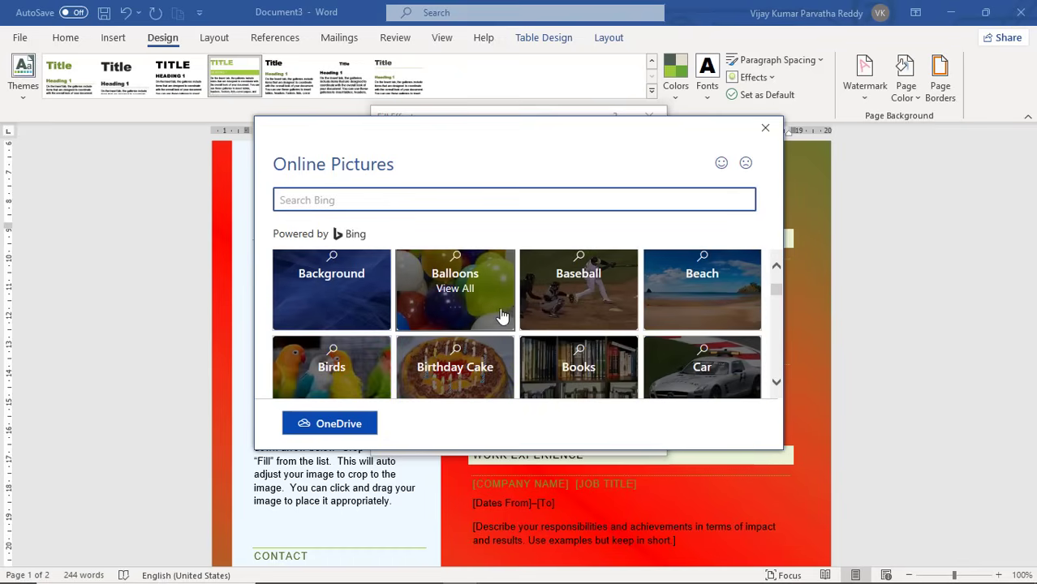
pyautogui.click(671, 297)
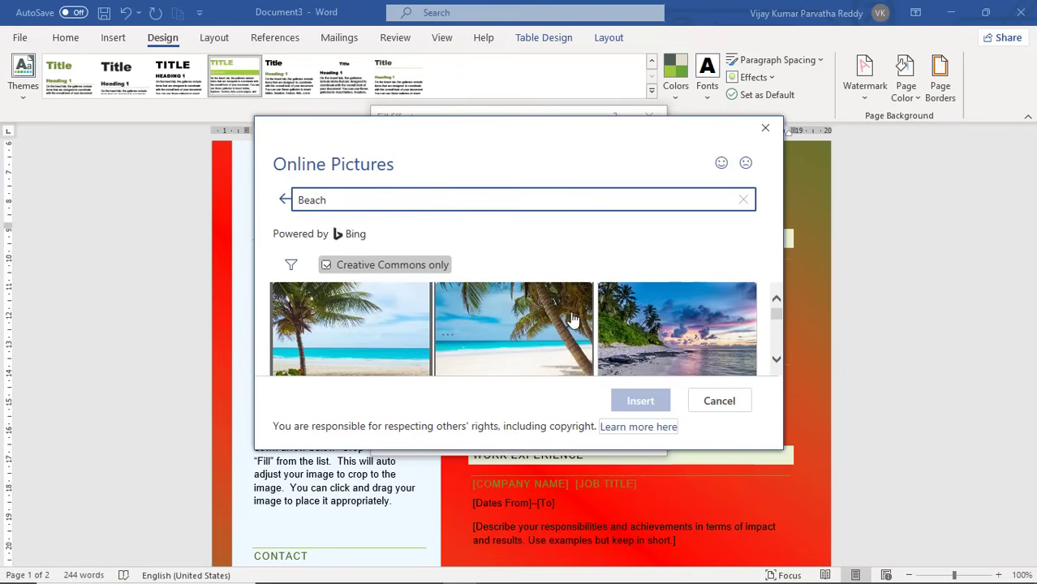
pyautogui.click(653, 328)
pyautogui.click(647, 401)
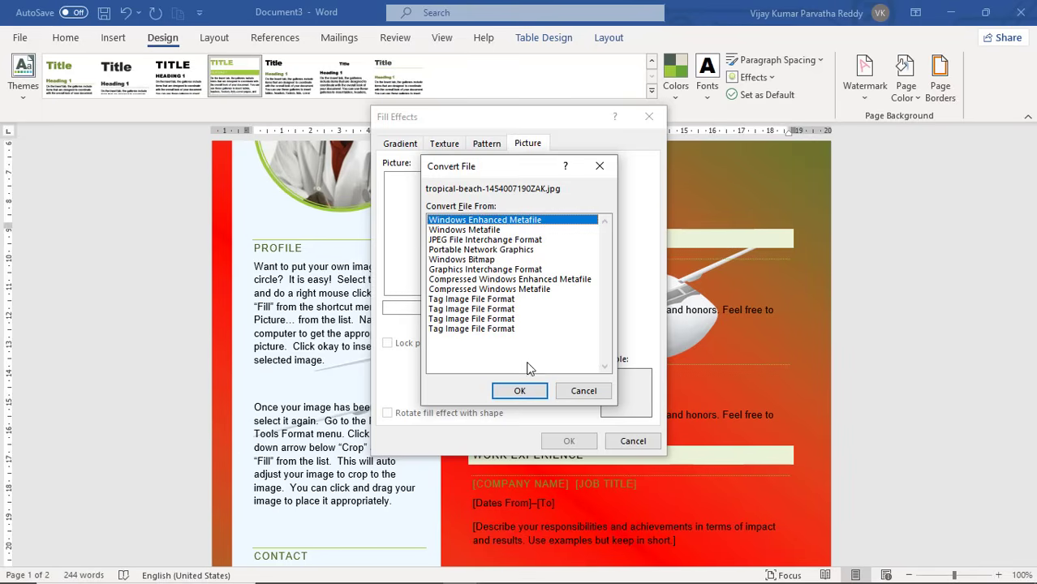
pyautogui.click(522, 392)
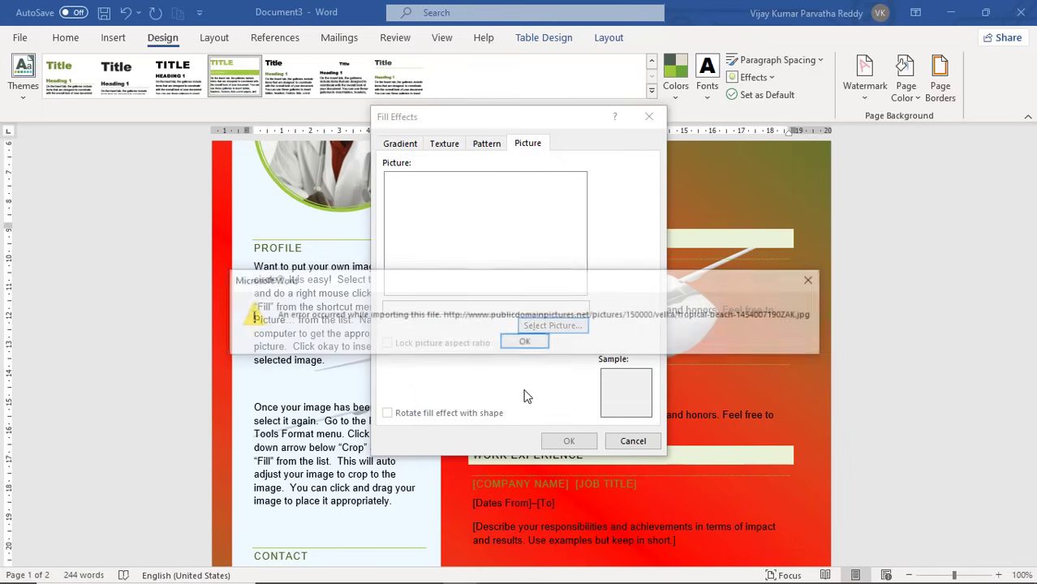
pyautogui.click(534, 341)
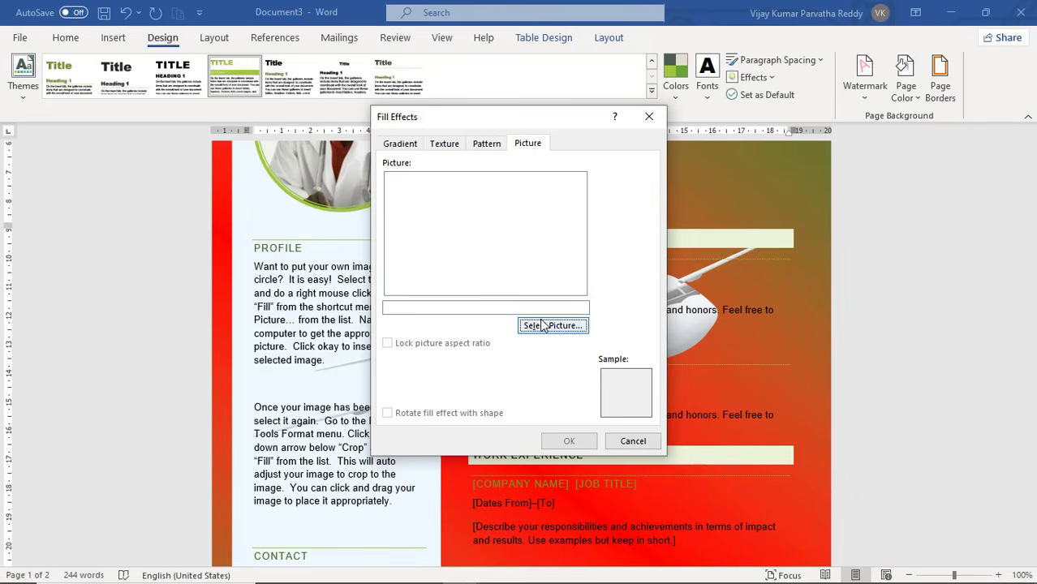
# Try to use the apple picture with a green leaf from Bing's Apple category as the page fill, converting from Windows Bitmap.
pyautogui.click(543, 333)
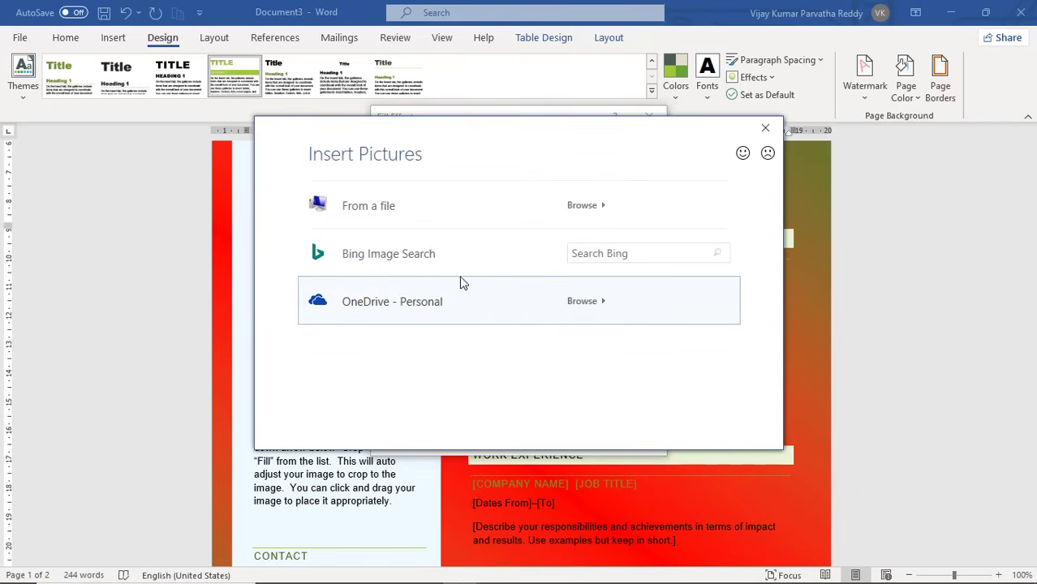
pyautogui.click(438, 264)
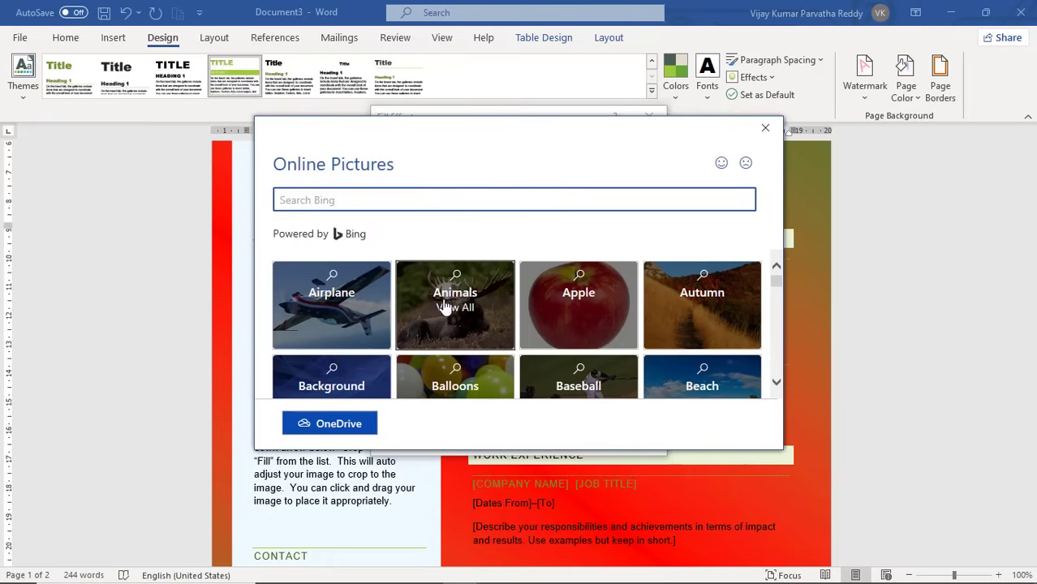
pyautogui.click(572, 306)
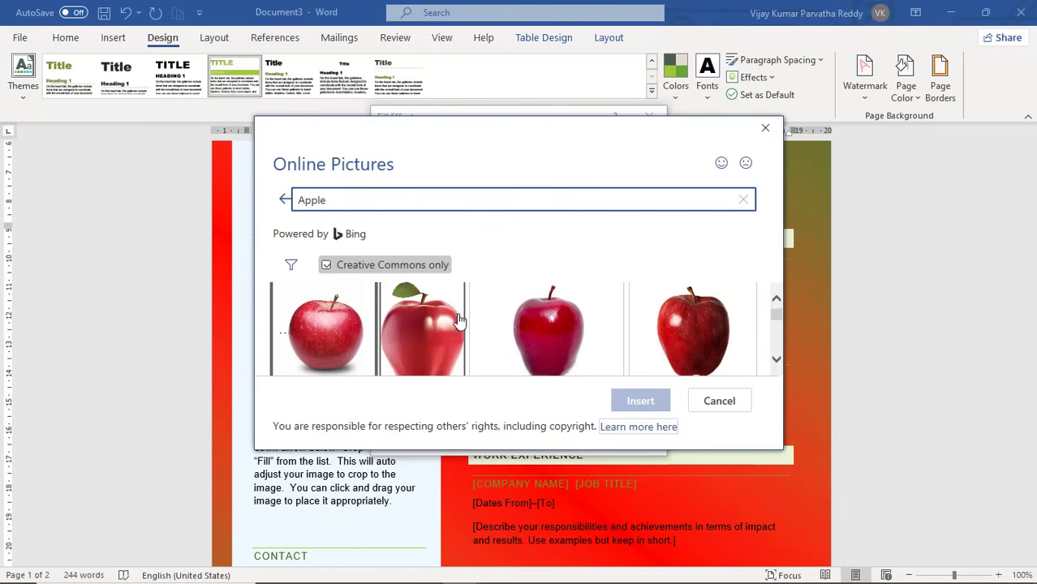
pyautogui.click(450, 328)
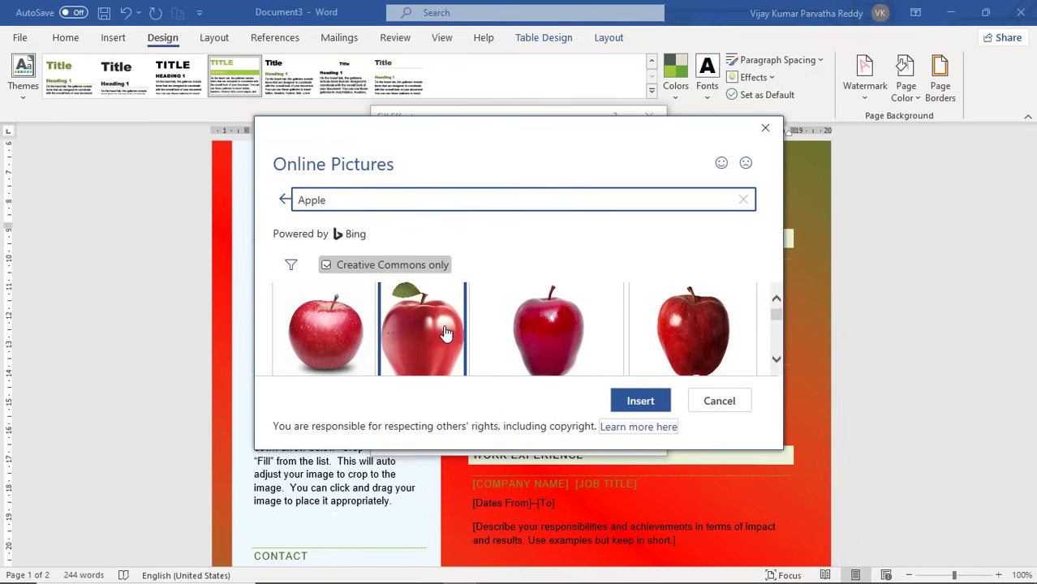
pyautogui.click(638, 400)
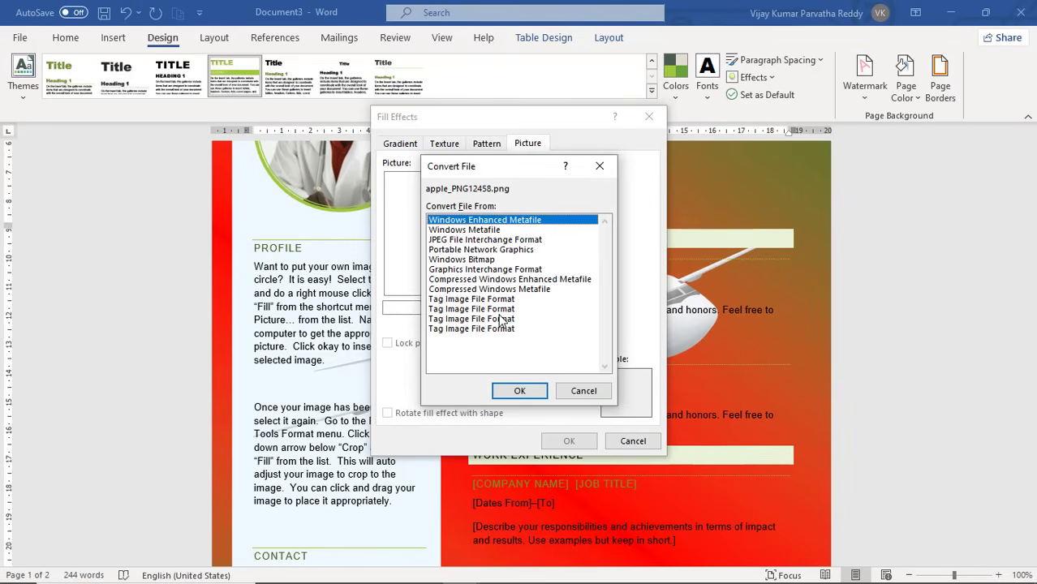
pyautogui.click(501, 319)
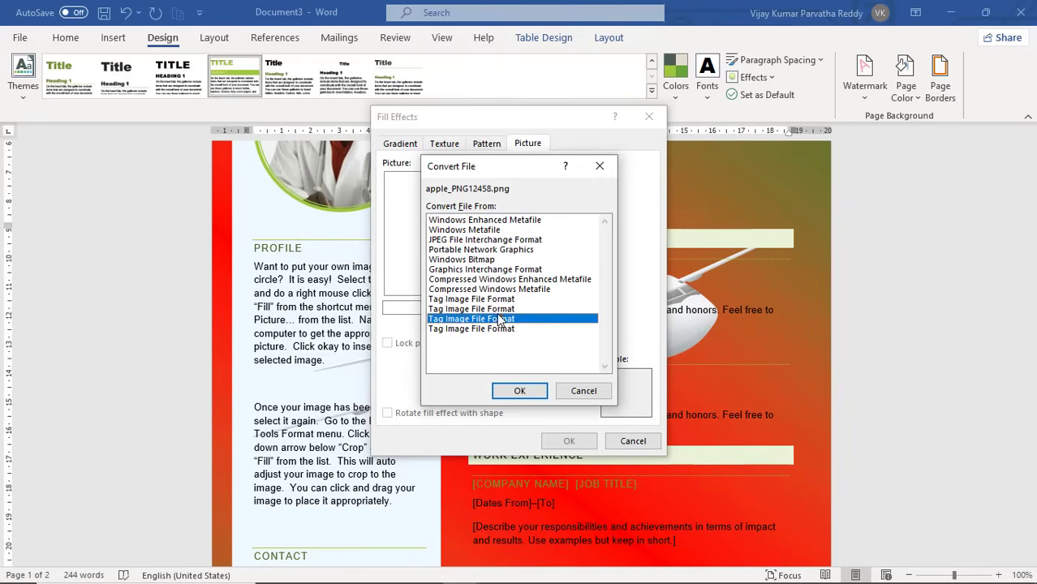
pyautogui.click(482, 270)
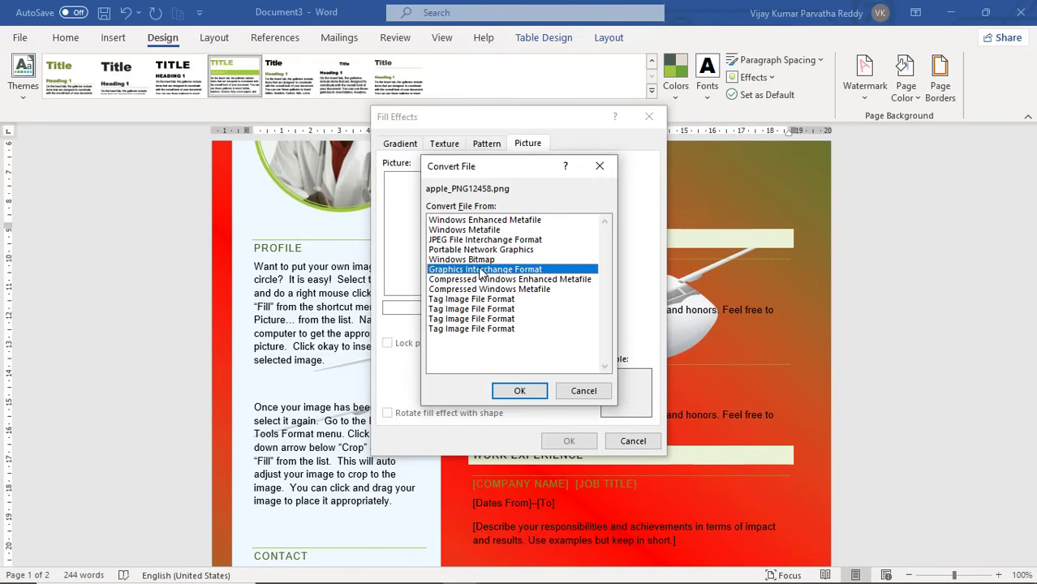
pyautogui.click(479, 260)
pyautogui.click(520, 390)
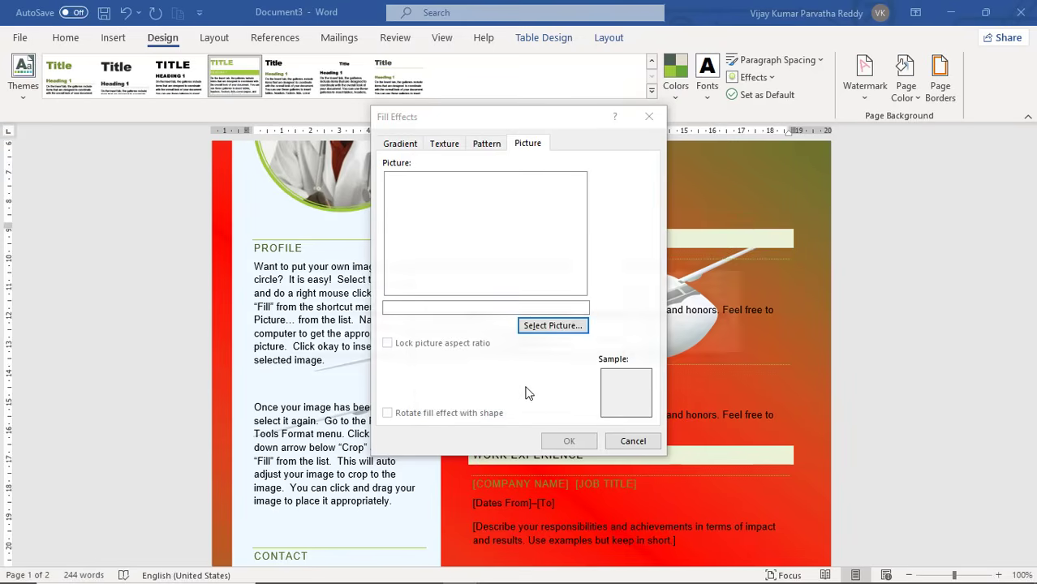
pyautogui.click(529, 342)
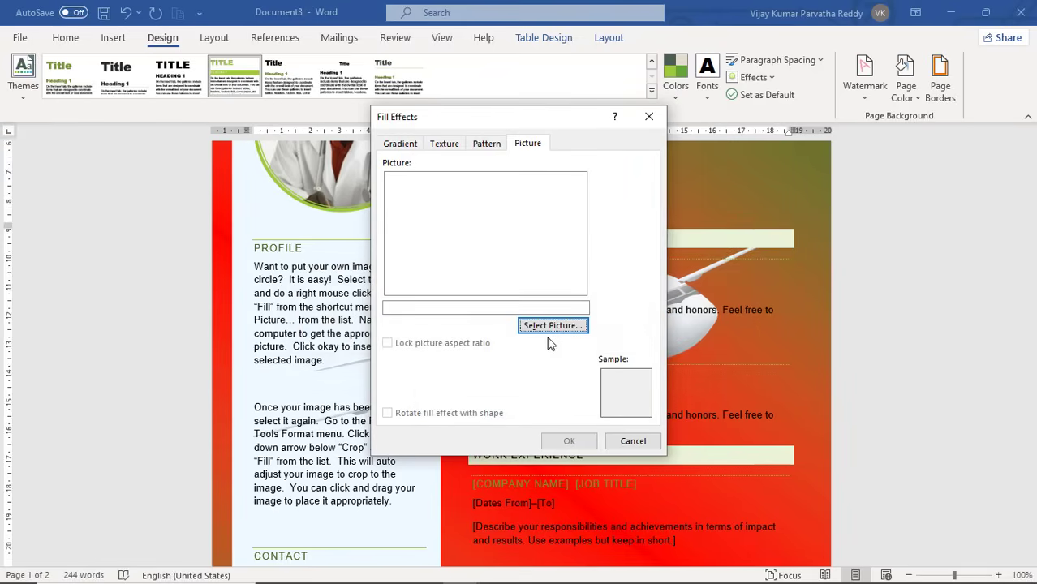
# Fill the page background with the white airliner picture with a blue tail from Bing's Airplane category.
pyautogui.click(554, 326)
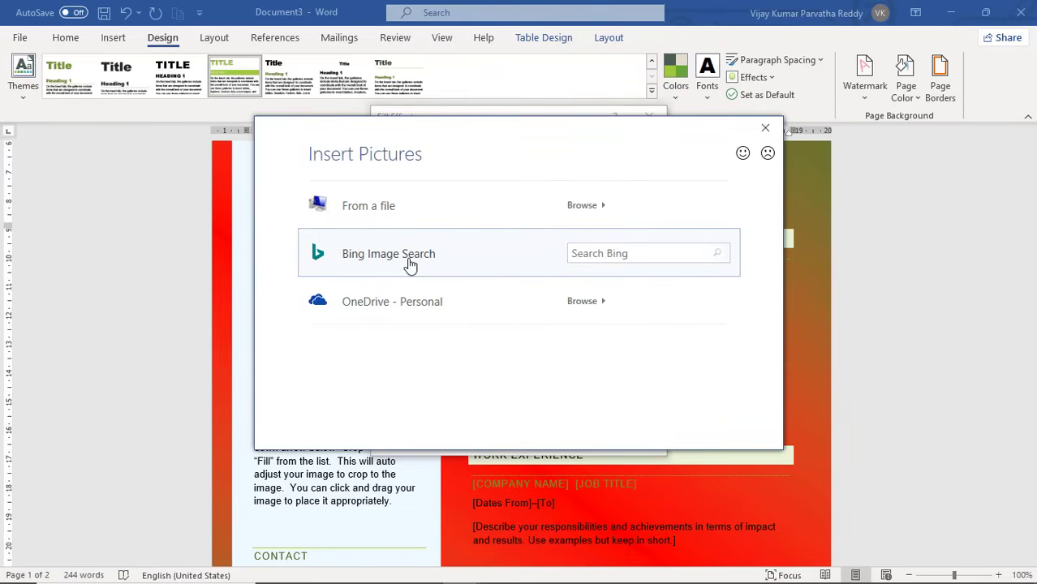
pyautogui.click(410, 264)
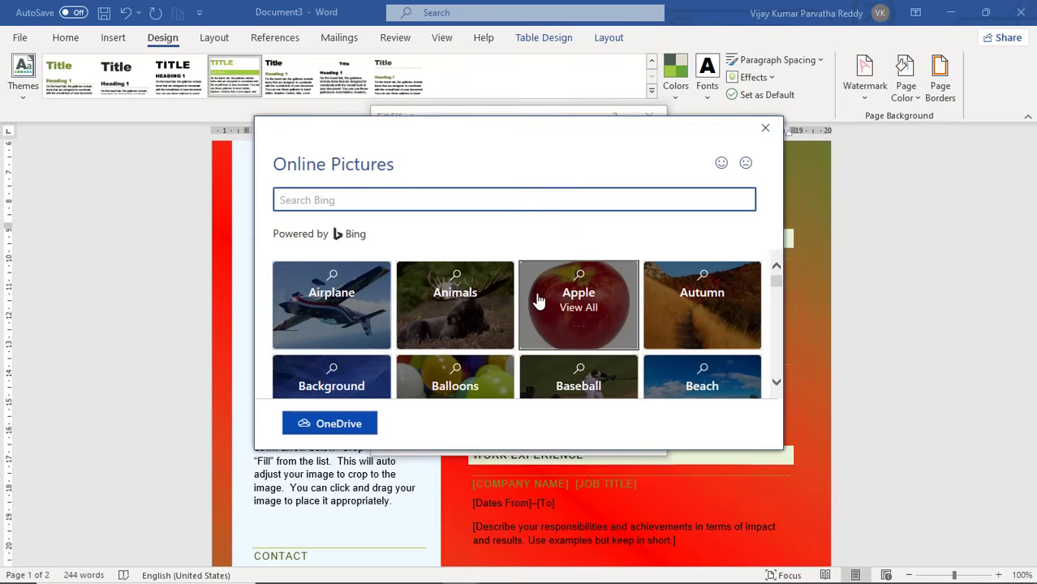
pyautogui.scroll(-1, 537, 294)
pyautogui.click(367, 278)
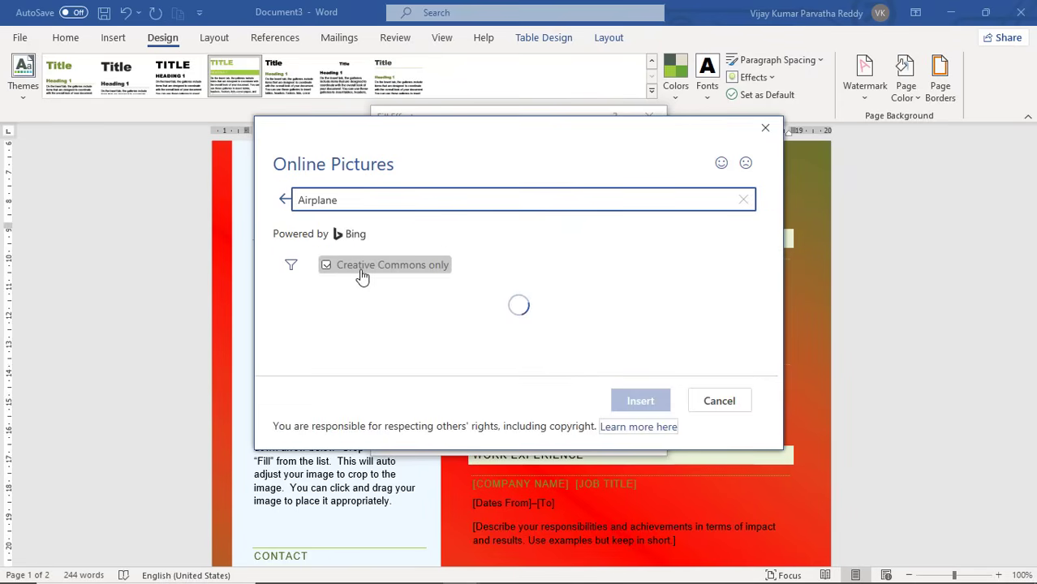
pyautogui.click(591, 328)
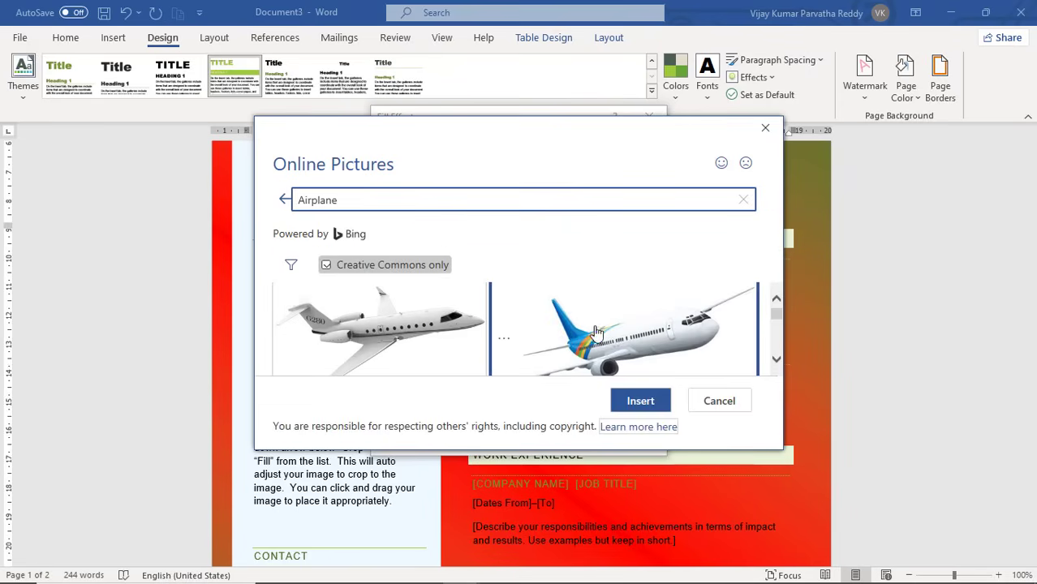
pyautogui.click(640, 401)
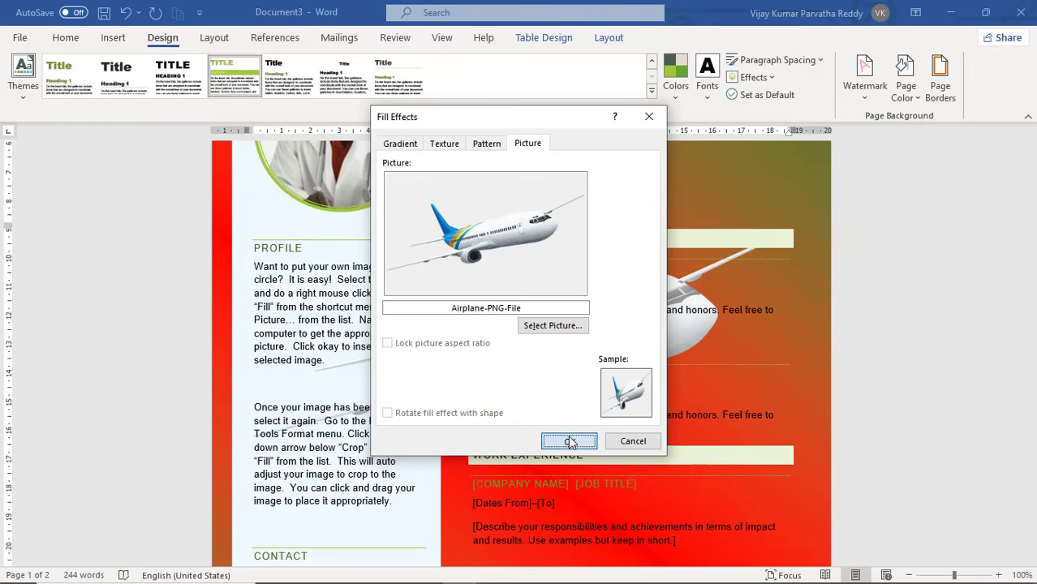
pyautogui.click(570, 441)
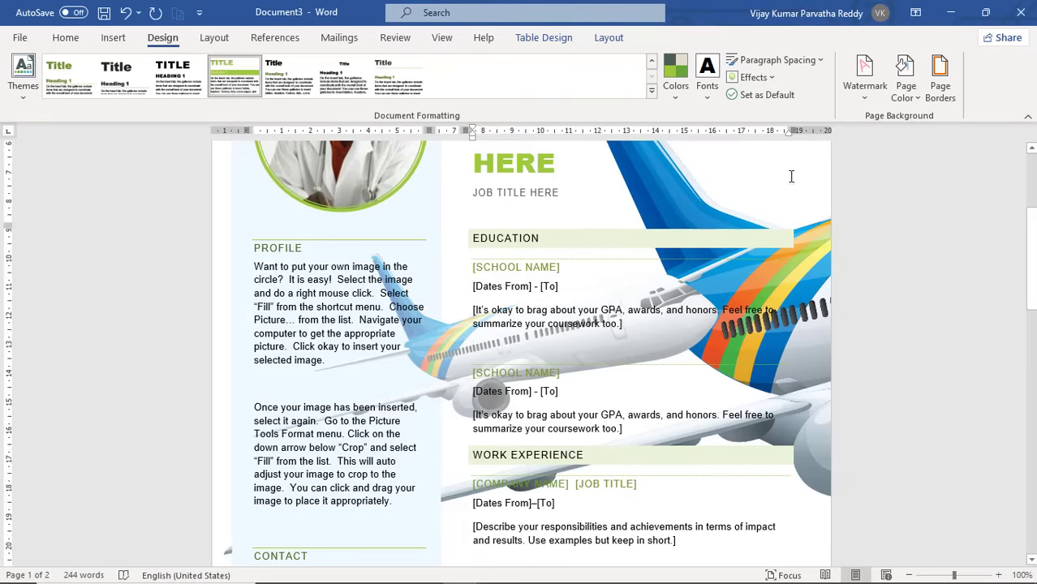
# Set the page color to No Color and remove the airplane watermark from the resume.
pyautogui.click(921, 100)
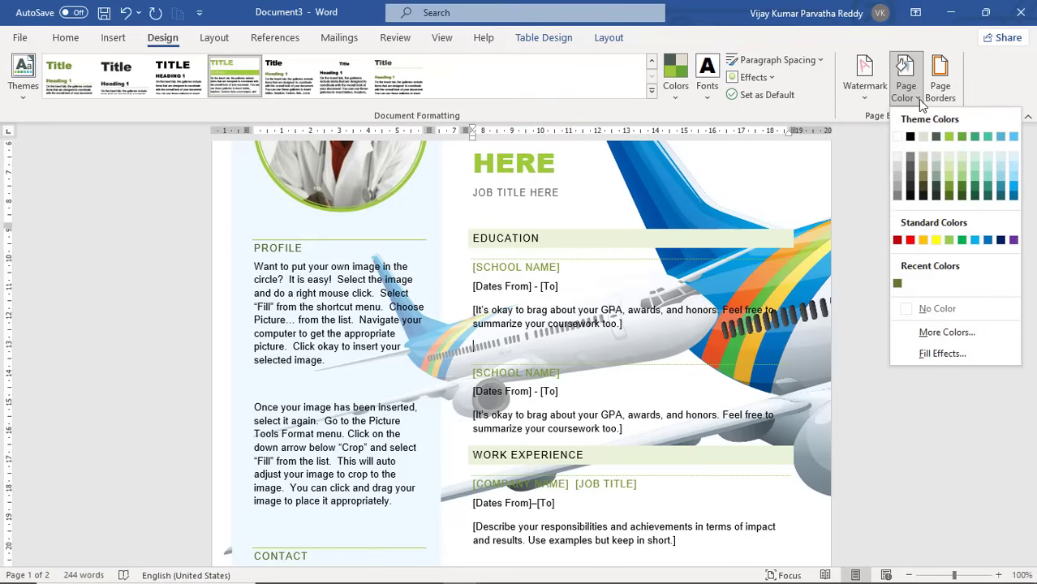
pyautogui.click(901, 307)
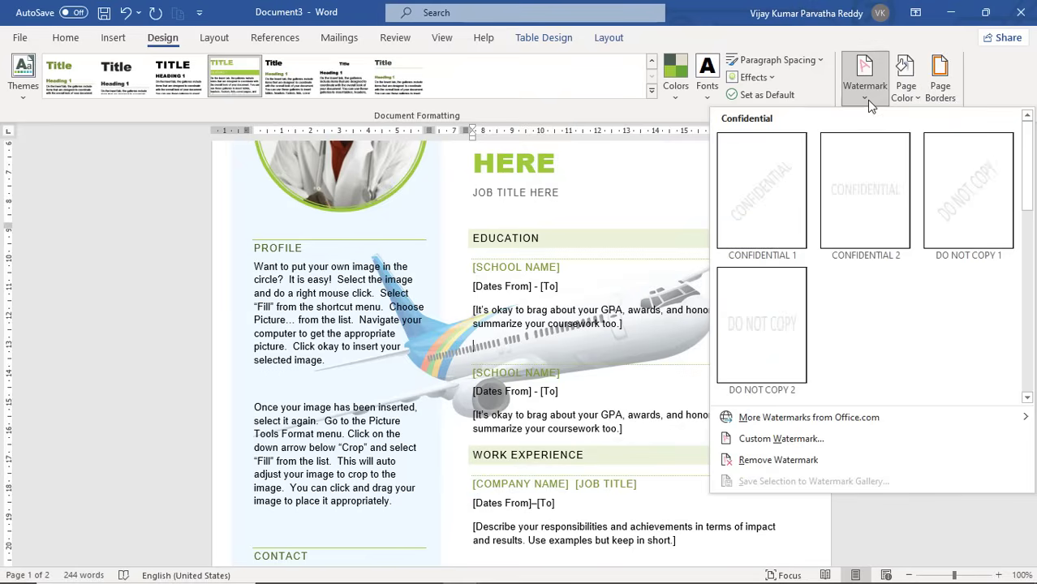
pyautogui.click(867, 99)
pyautogui.click(804, 460)
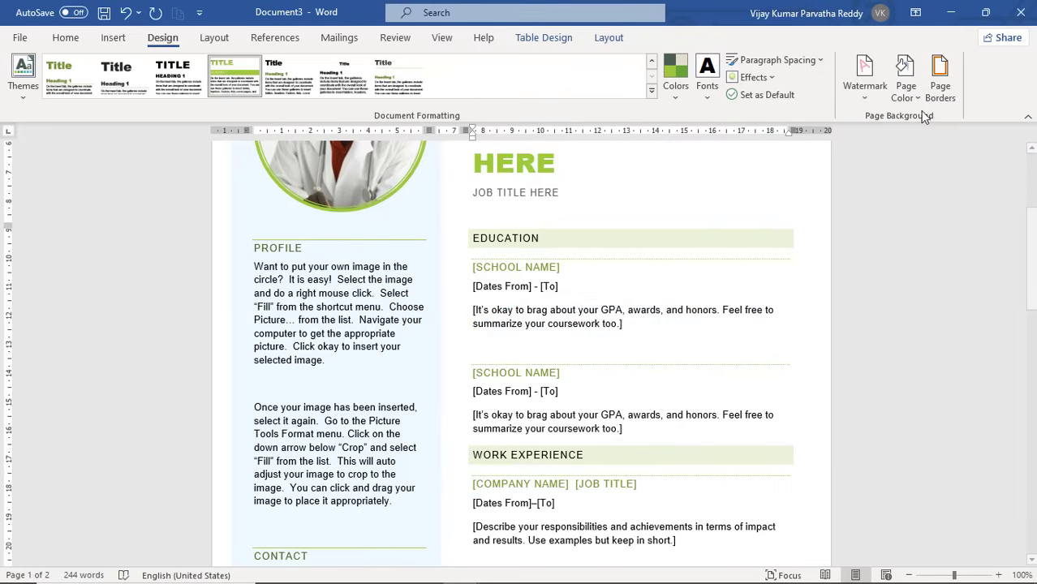
# Apply a solid red Box page border with a 2¼ pt line width to the whole resume and check it on both pages.
pyautogui.scroll(5, 733, 339)
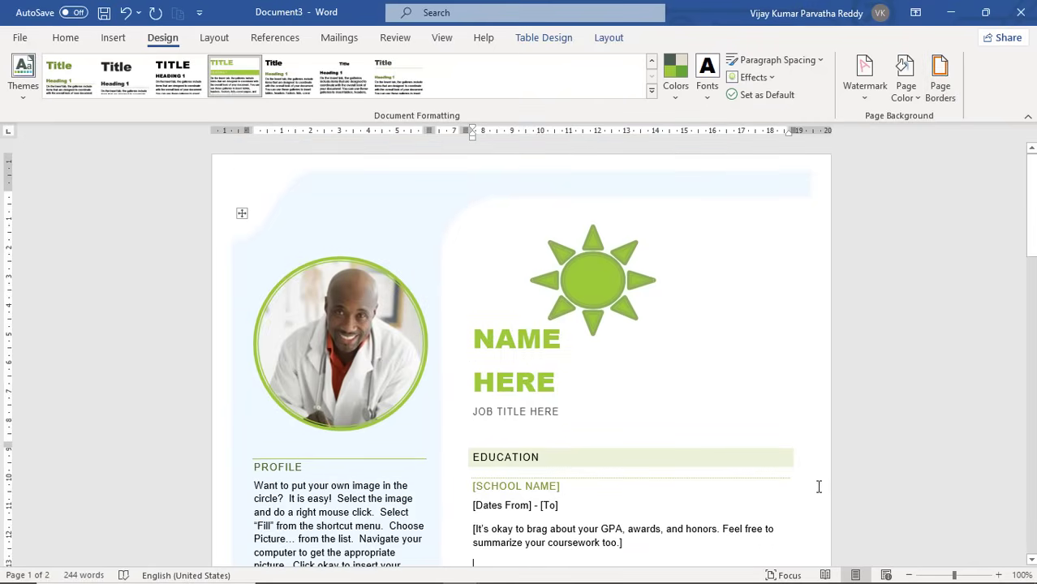
pyautogui.click(939, 89)
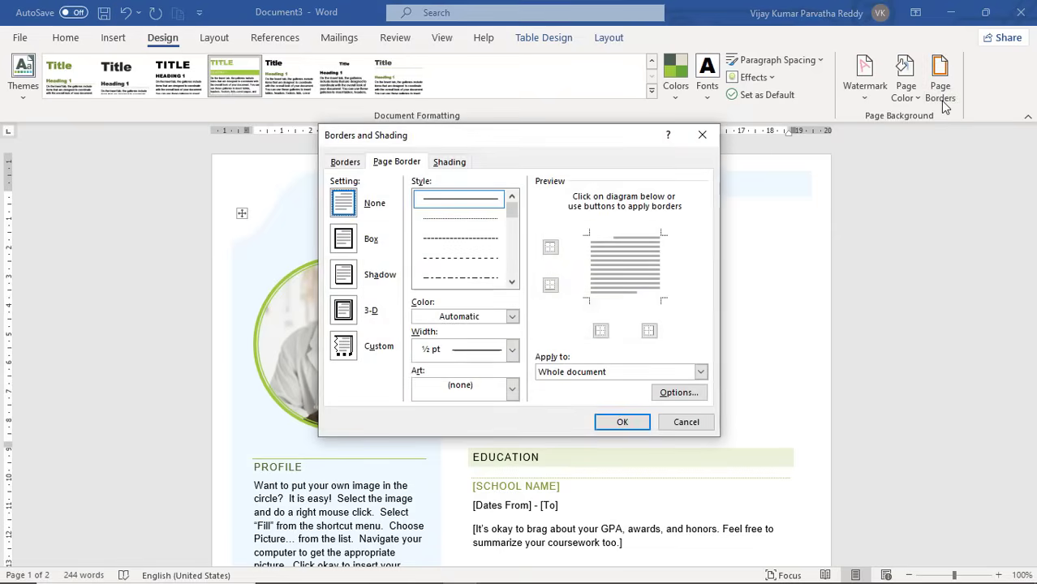
pyautogui.moveTo(519, 138); pyautogui.dragTo(709, 155)
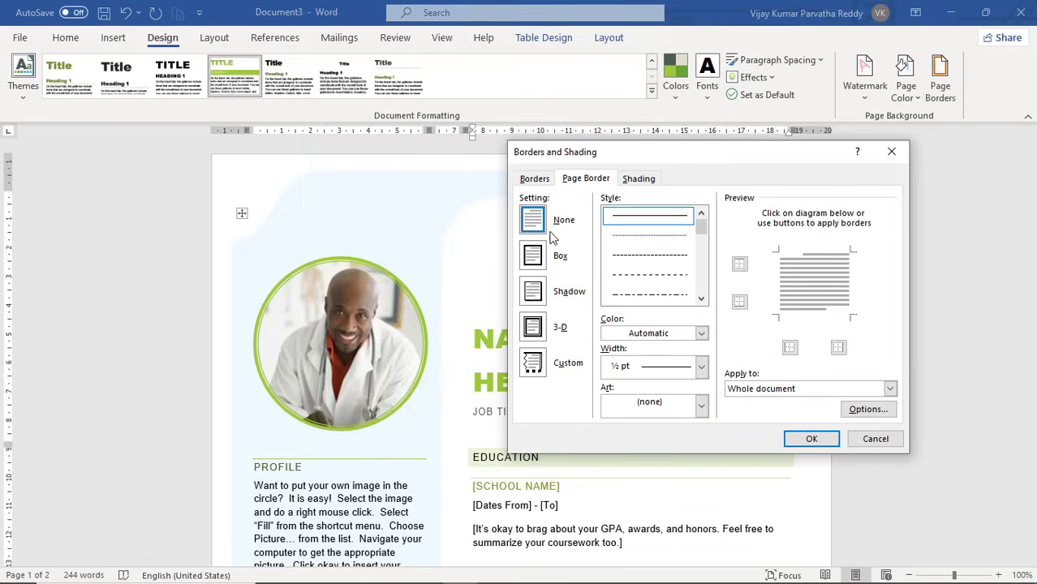
pyautogui.click(543, 267)
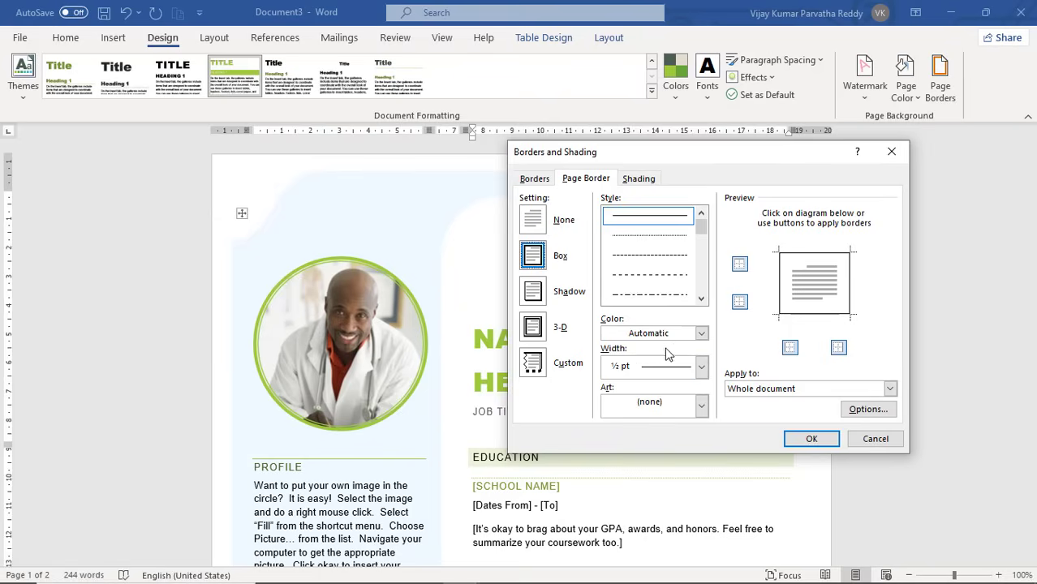
pyautogui.click(701, 335)
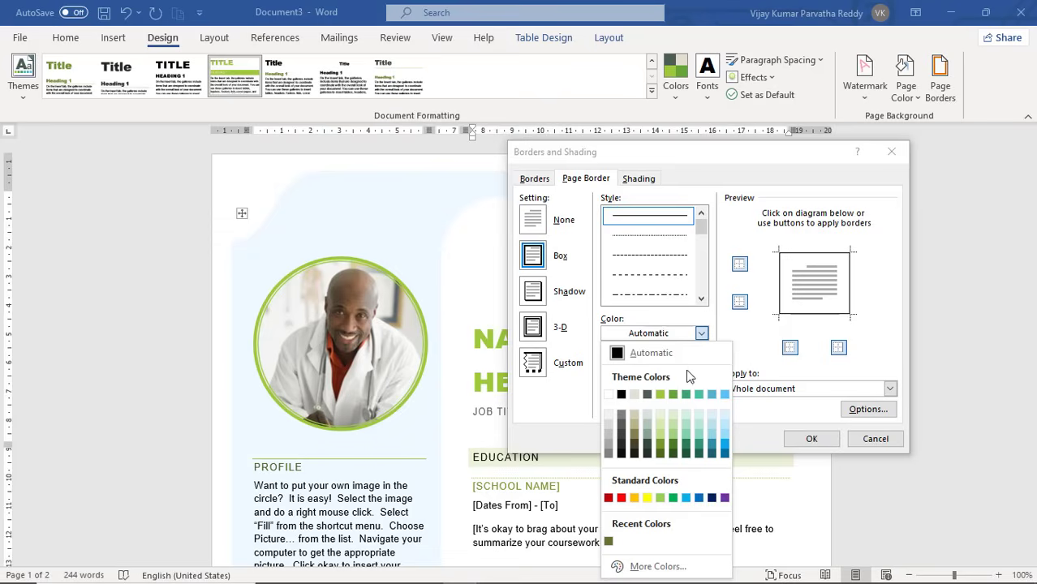
pyautogui.click(622, 500)
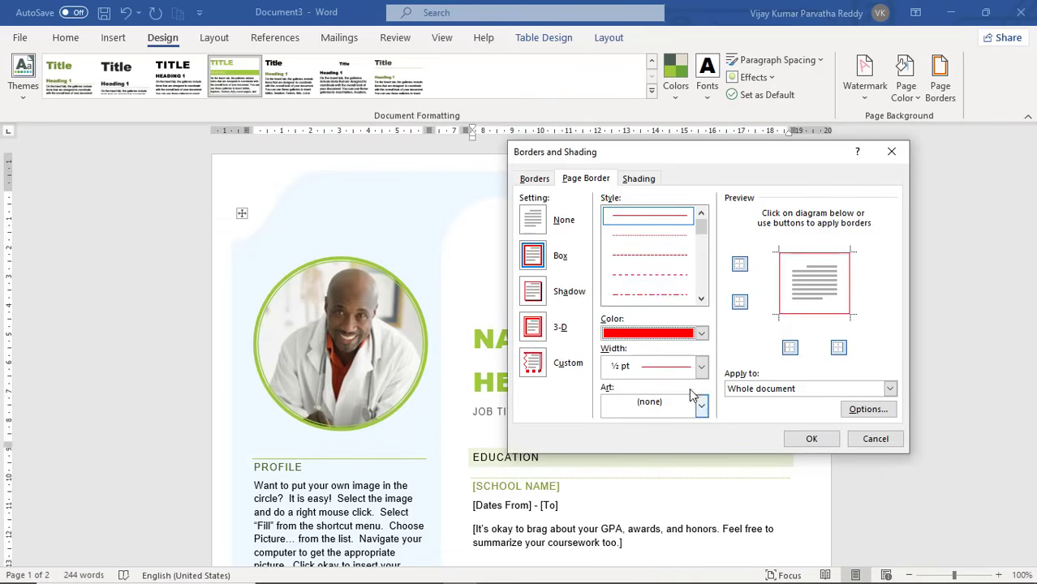
pyautogui.click(702, 368)
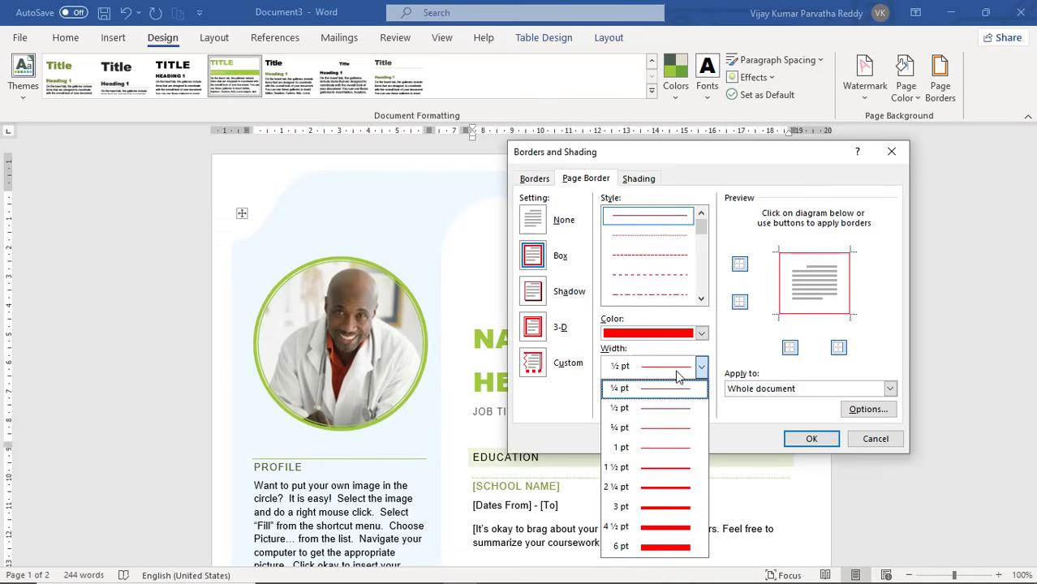
pyautogui.click(667, 488)
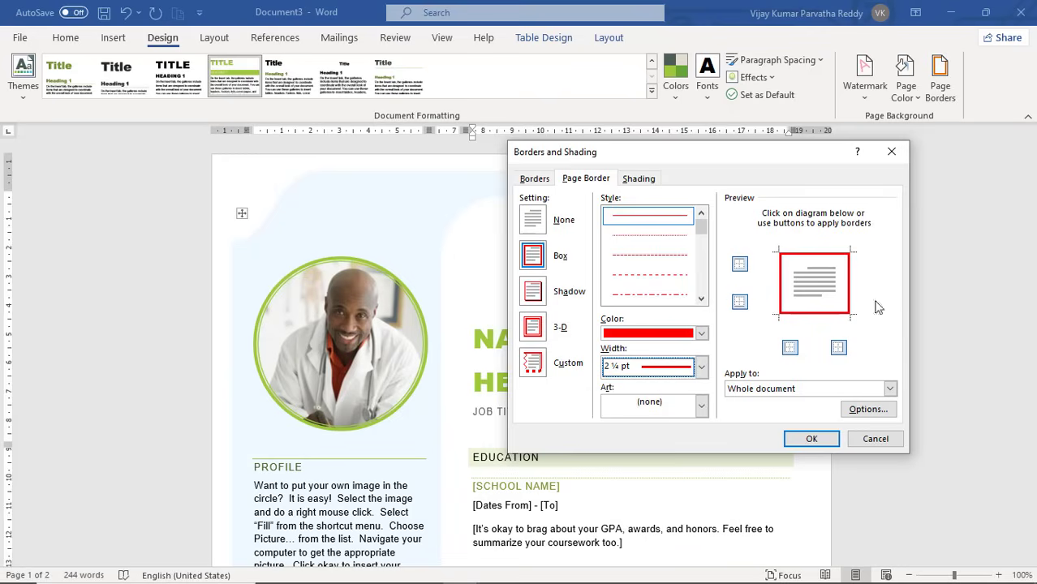
pyautogui.click(809, 439)
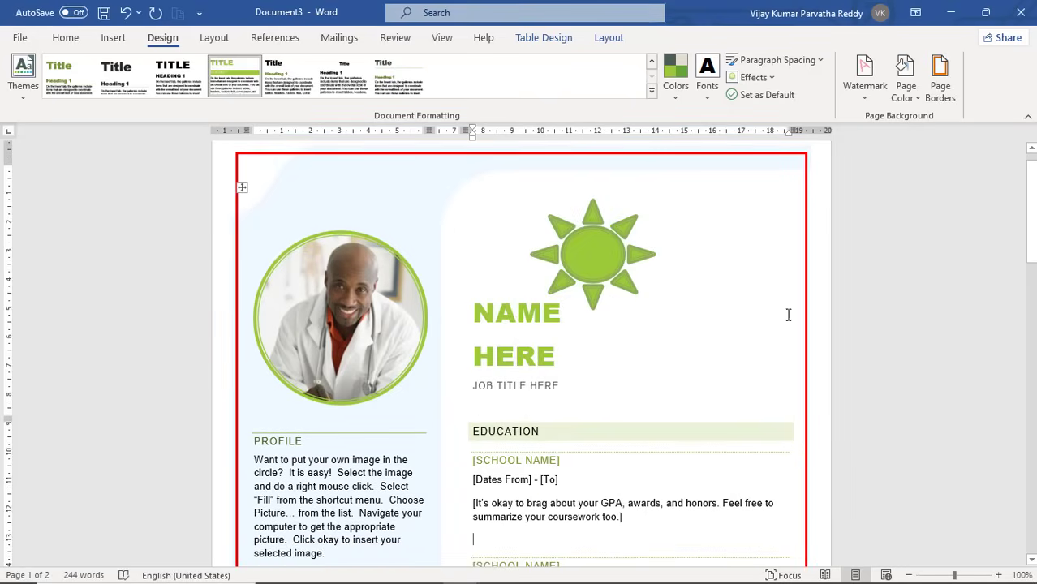
pyautogui.scroll(-10, 782, 438)
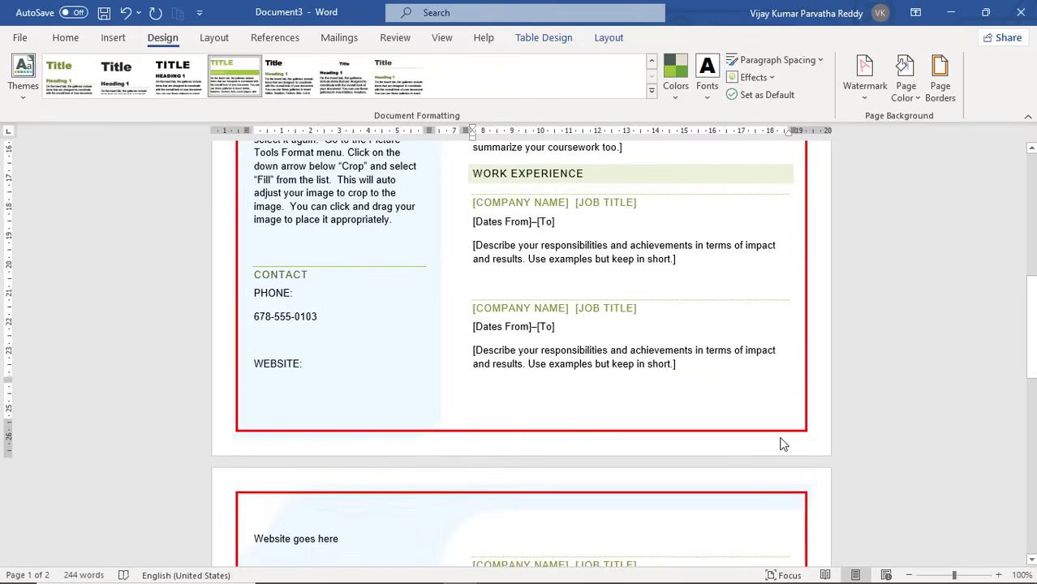
pyautogui.scroll(-5, 782, 439)
pyautogui.scroll(-10, 783, 444)
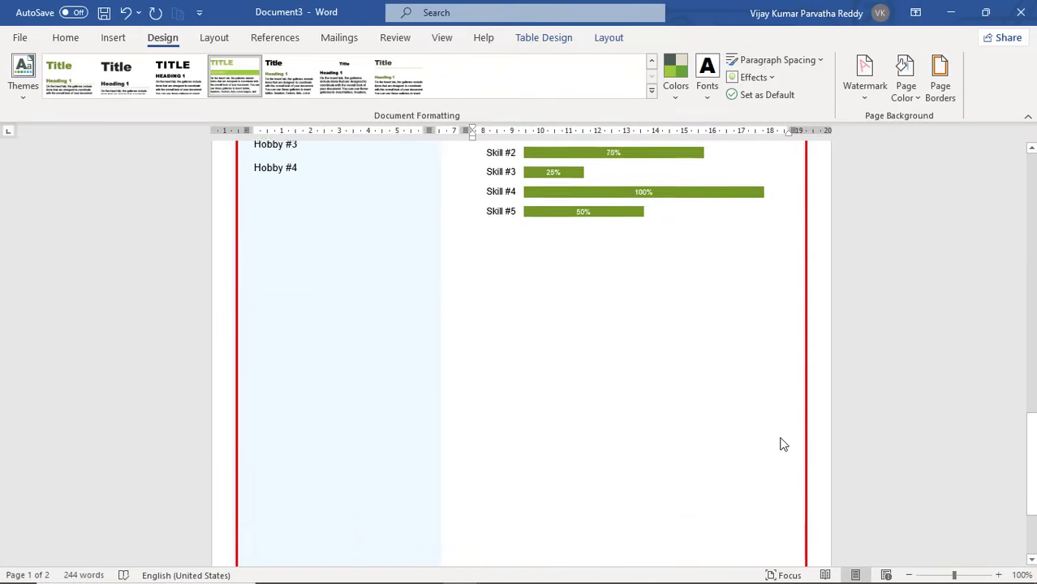
pyautogui.scroll(6, 783, 445)
pyautogui.scroll(15, 783, 445)
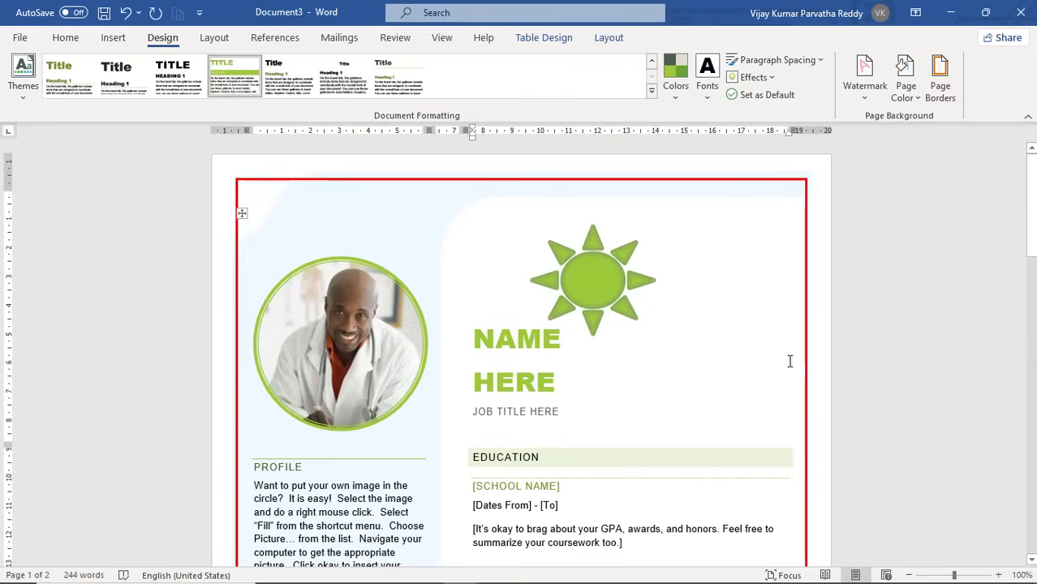
# Replace the red line page border with the purple butterfly art border for the whole document.
pyautogui.click(938, 104)
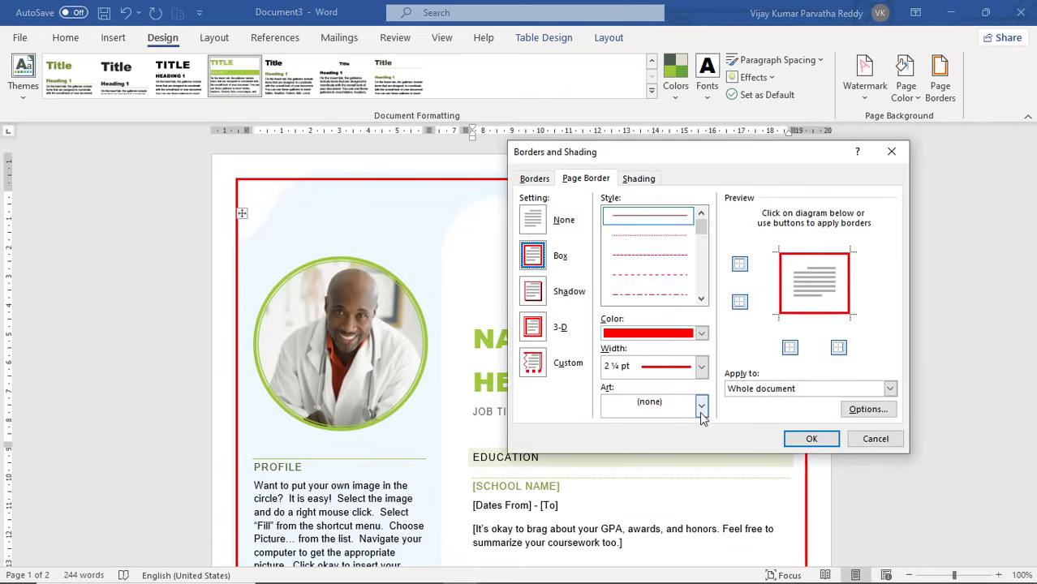
pyautogui.click(702, 407)
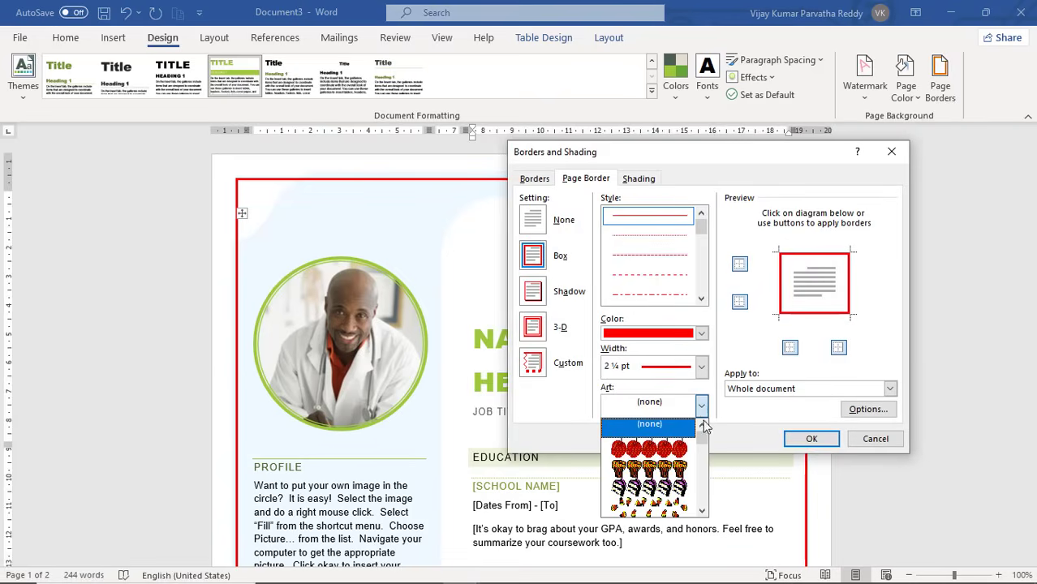
pyautogui.scroll(-2, 703, 443)
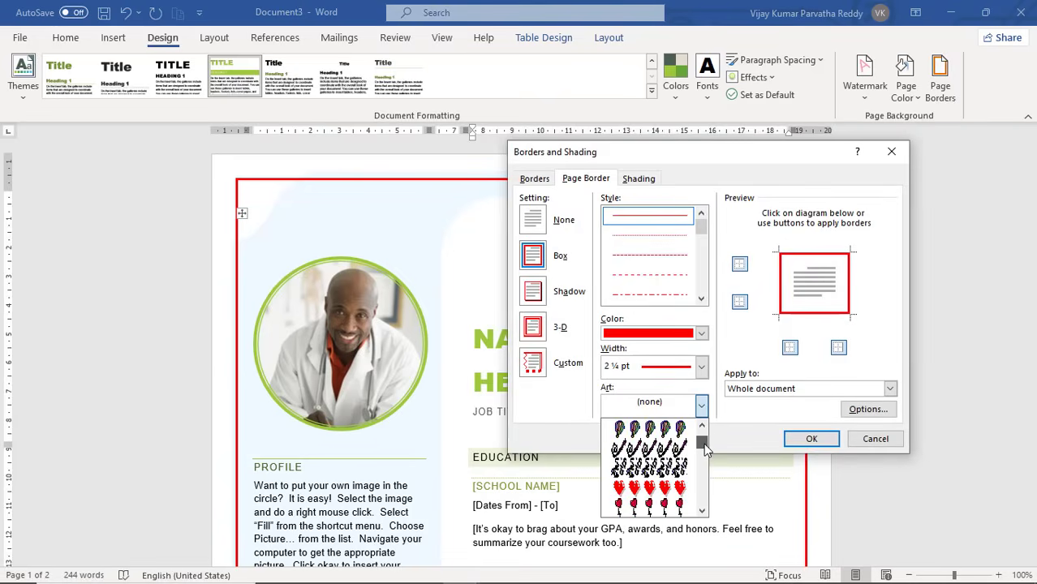
pyautogui.moveTo(703, 445); pyautogui.dragTo(706, 448)
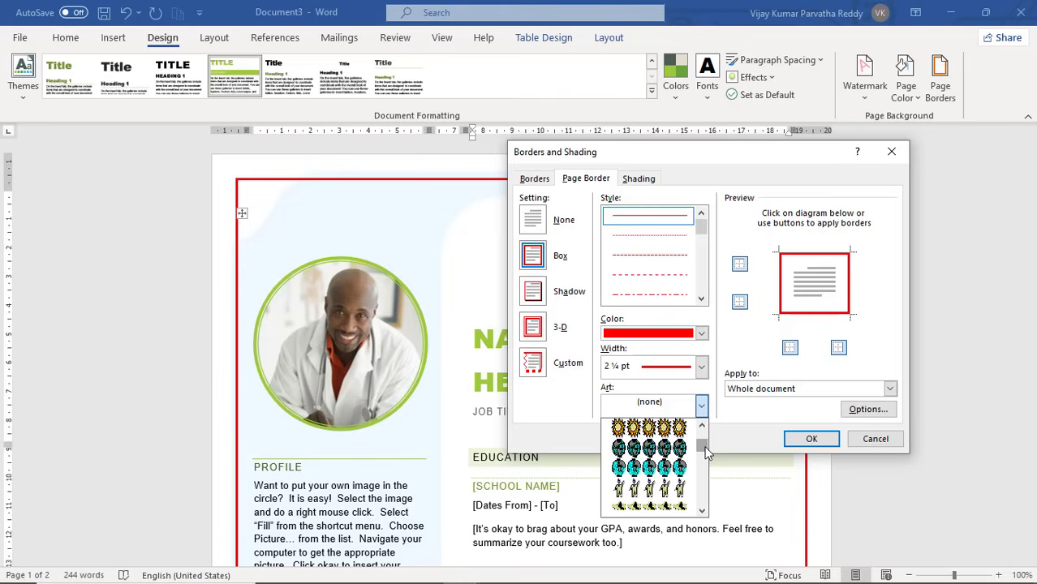
pyautogui.click(702, 511)
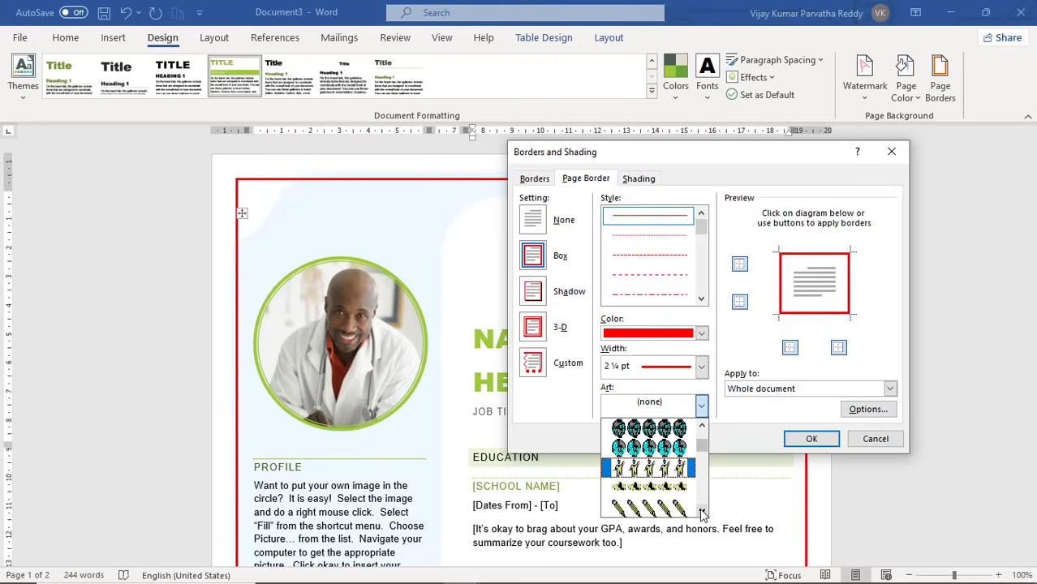
pyautogui.click(703, 512)
pyautogui.click(703, 511)
pyautogui.click(703, 511)
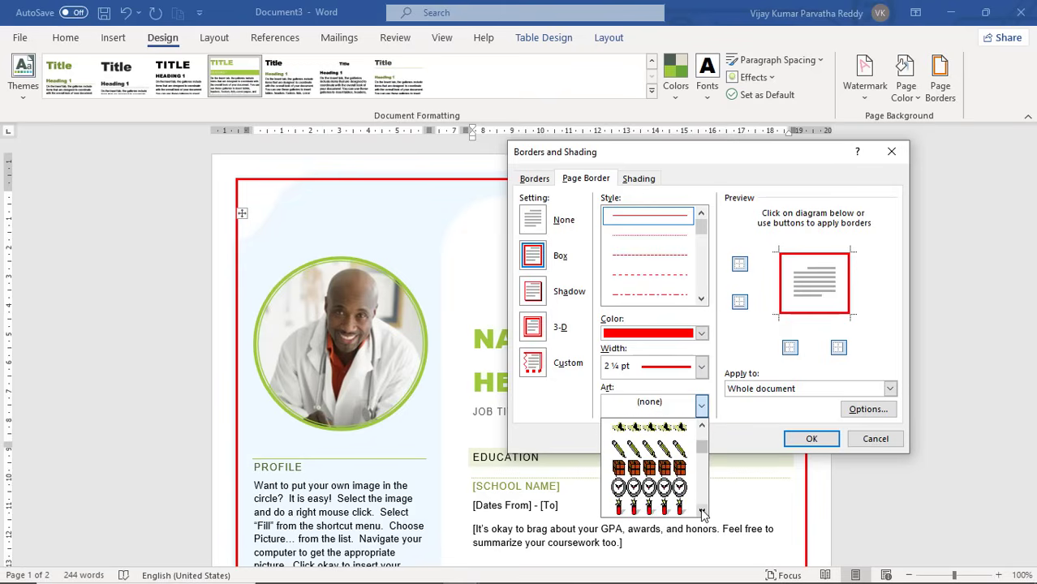
pyautogui.click(702, 511)
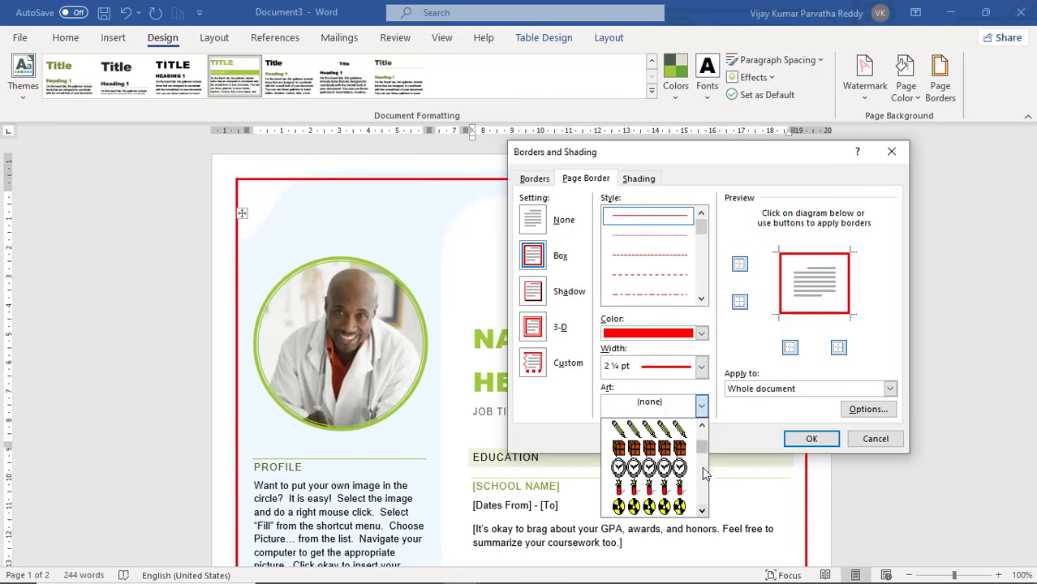
pyautogui.click(703, 479)
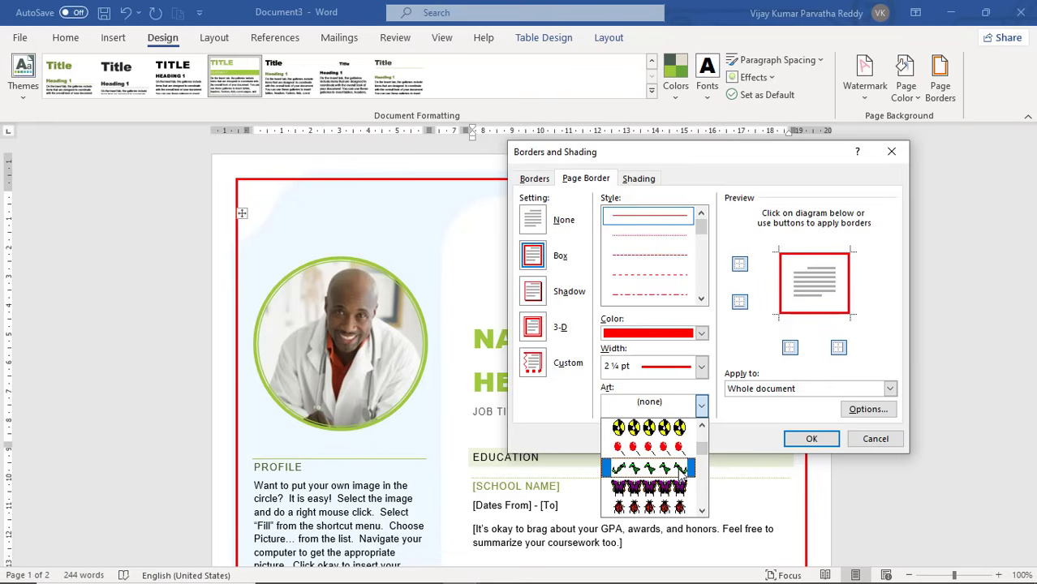
pyautogui.click(667, 489)
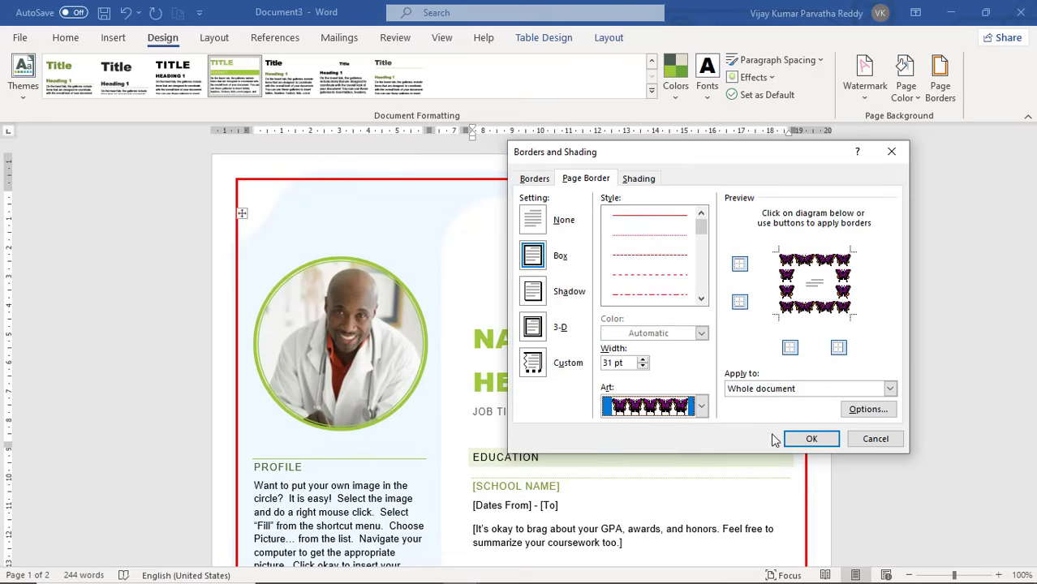
pyautogui.click(807, 438)
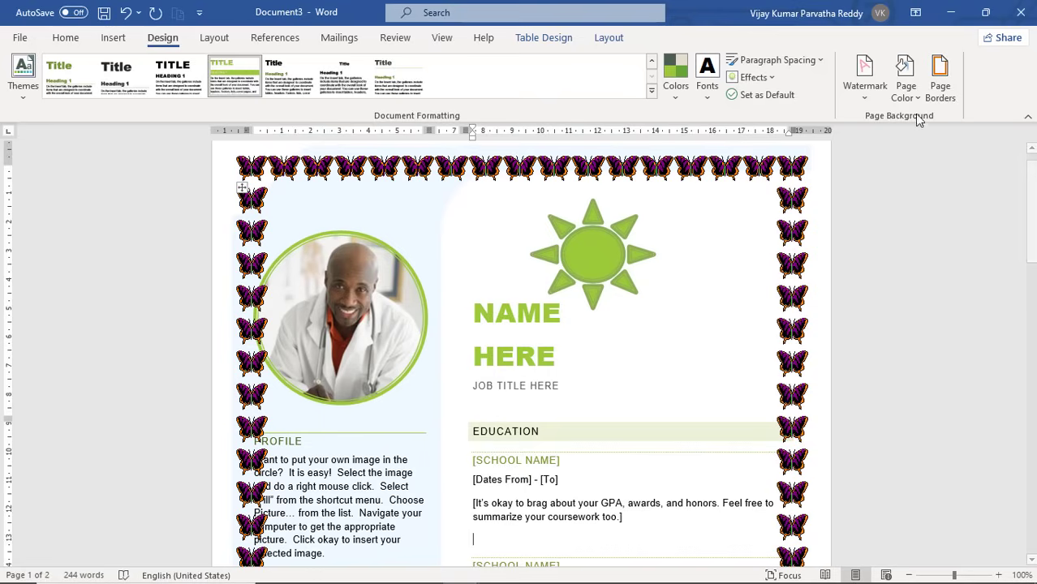
# Replace the butterfly page border with the thick black rough-edged art border for the whole document.
pyautogui.click(937, 89)
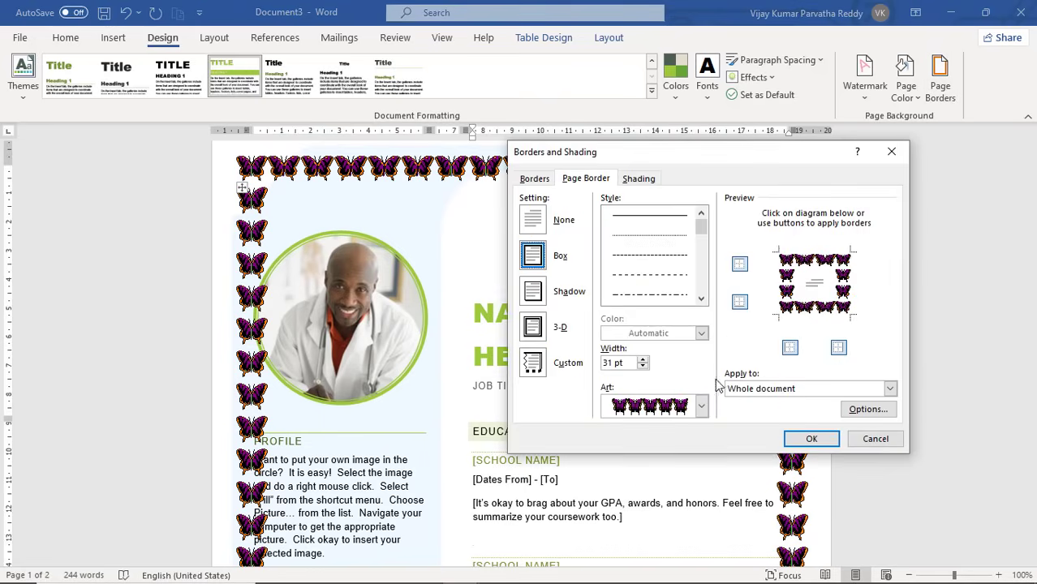
pyautogui.click(701, 407)
pyautogui.moveTo(702, 441); pyautogui.dragTo(703, 509)
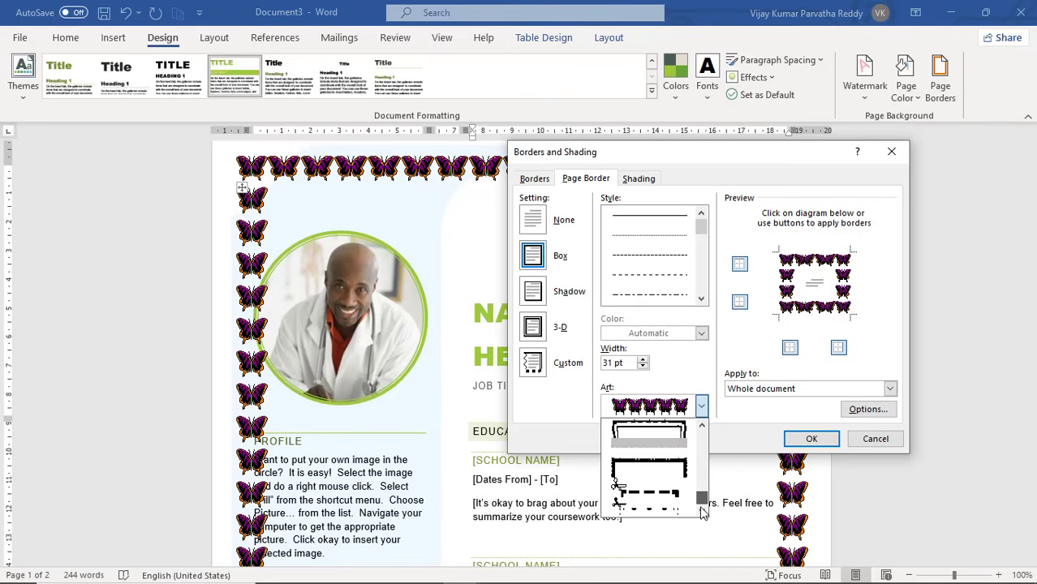
pyautogui.click(676, 463)
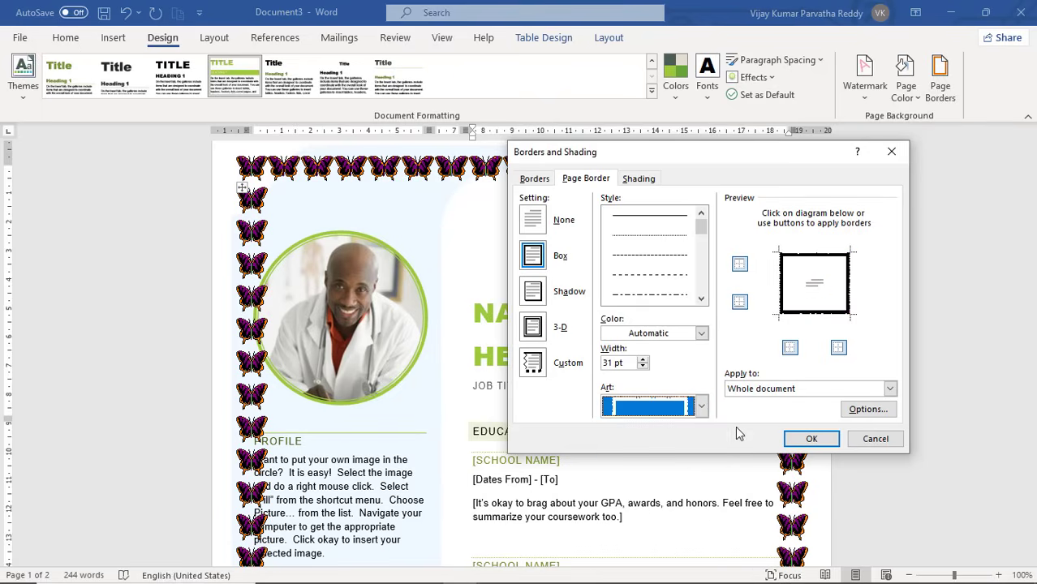
pyautogui.click(811, 439)
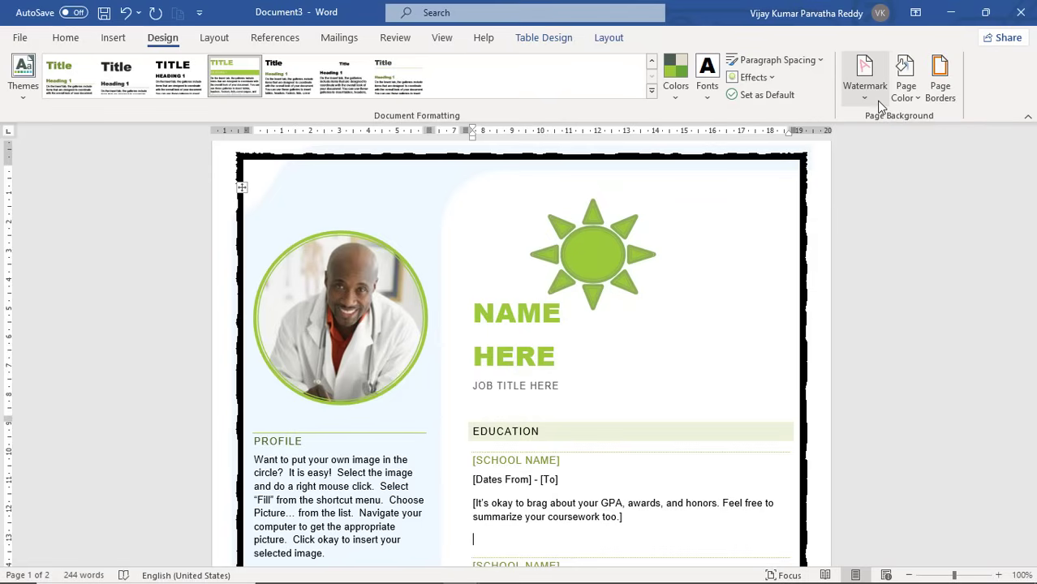
# Set the page border to None, applied to This section - First page only, and check the resume pages.
pyautogui.click(939, 108)
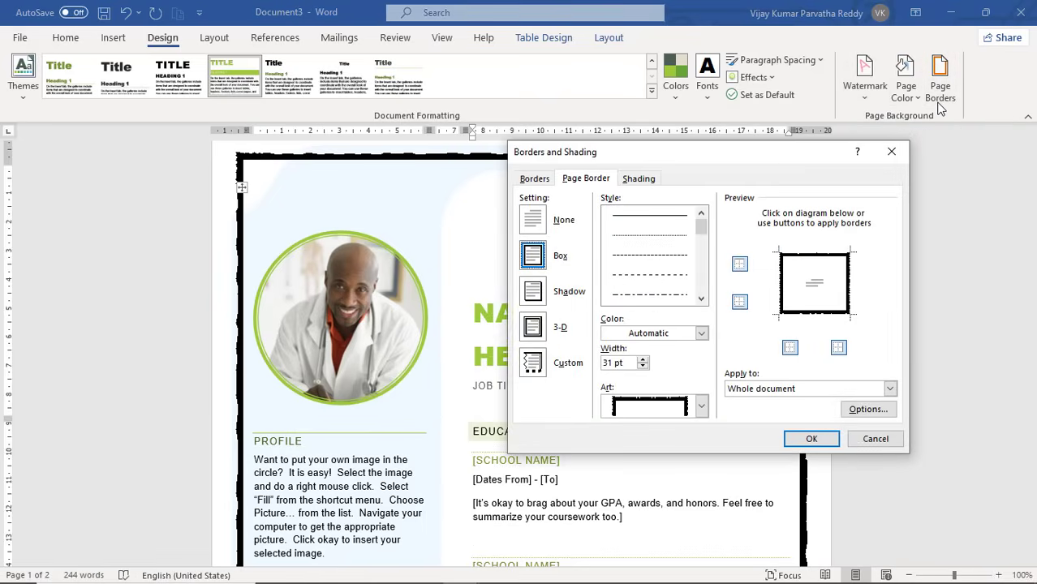
pyautogui.click(534, 223)
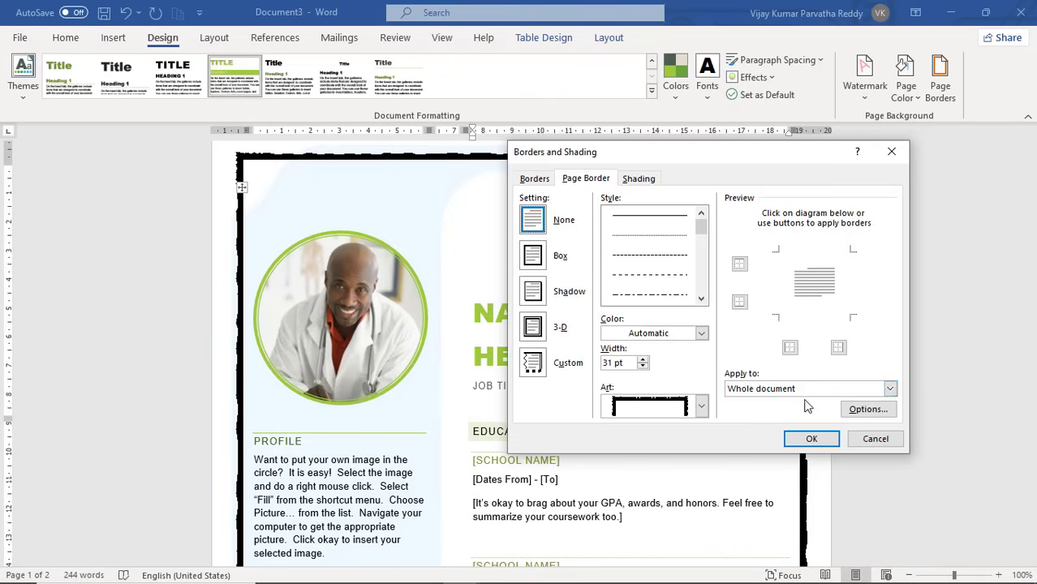
pyautogui.click(890, 389)
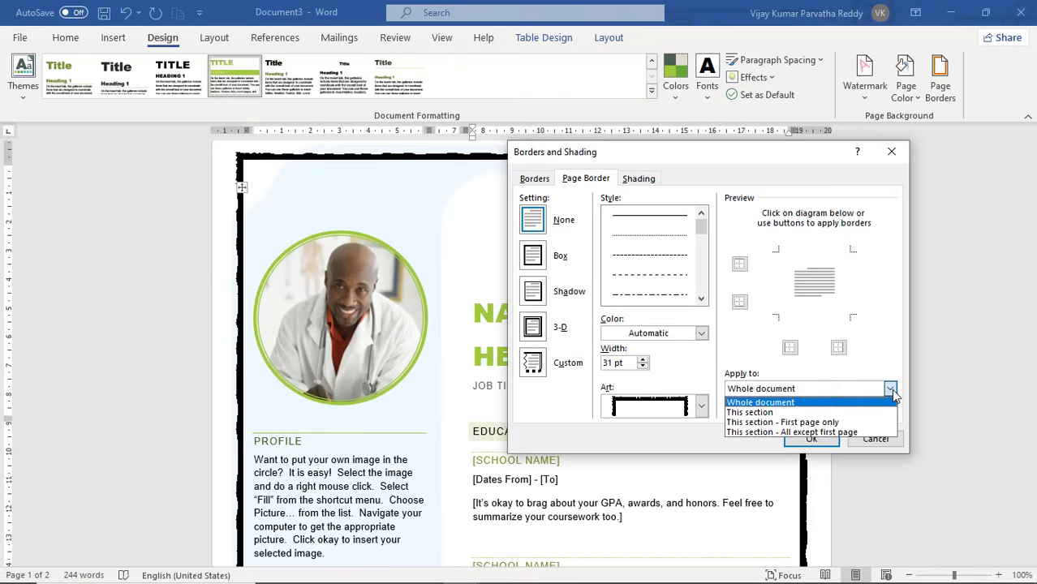
pyautogui.click(800, 423)
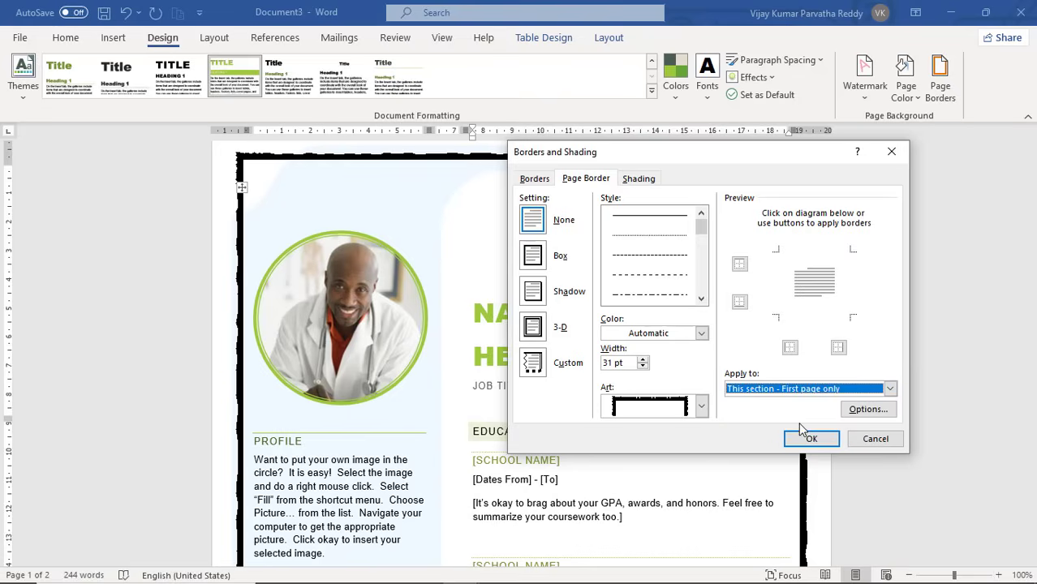
pyautogui.click(803, 442)
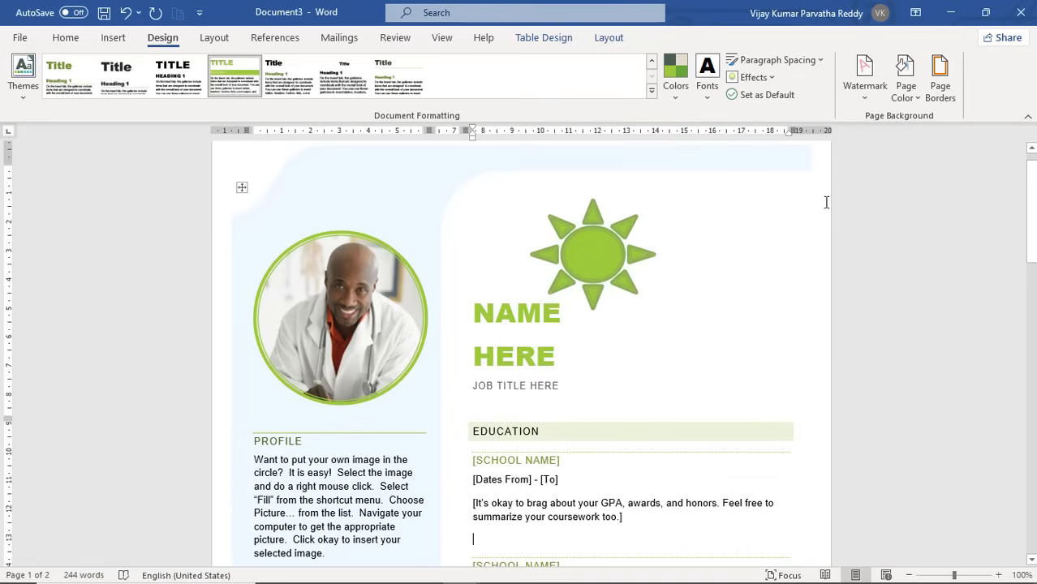
pyautogui.scroll(-10, 757, 393)
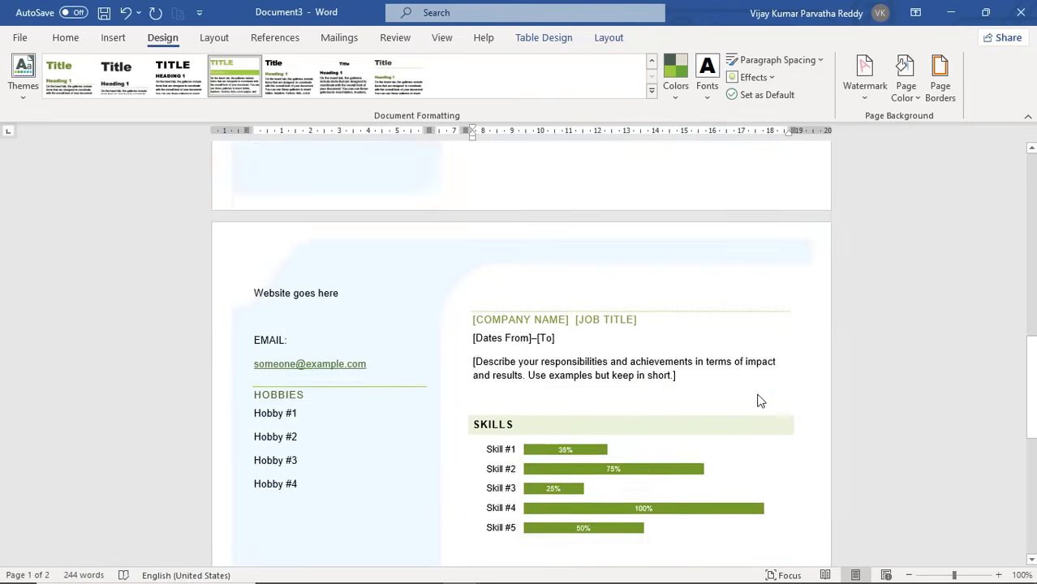
pyautogui.scroll(-5, 757, 394)
pyautogui.scroll(10, 757, 394)
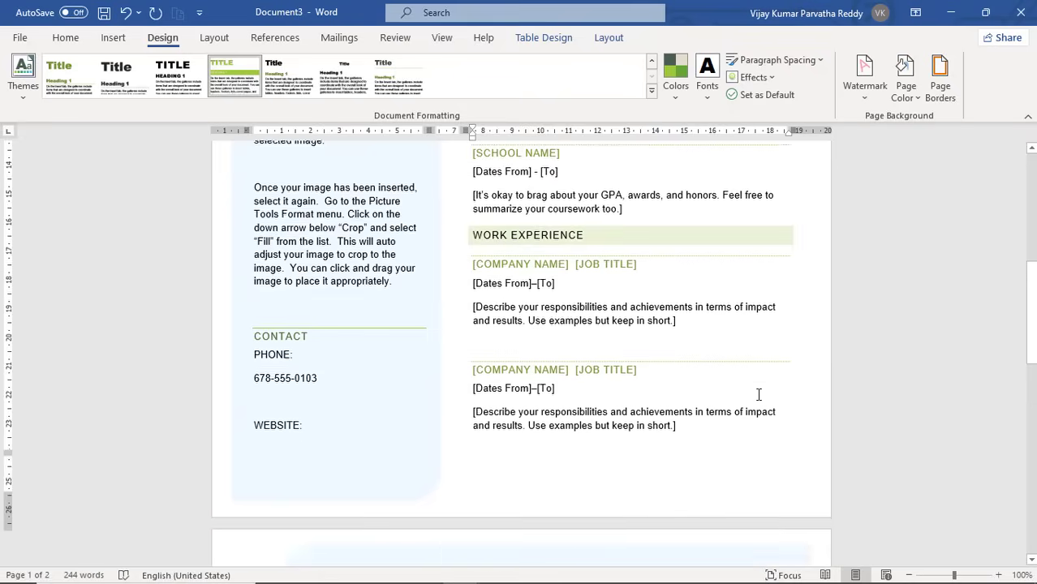
pyautogui.scroll(5, 758, 394)
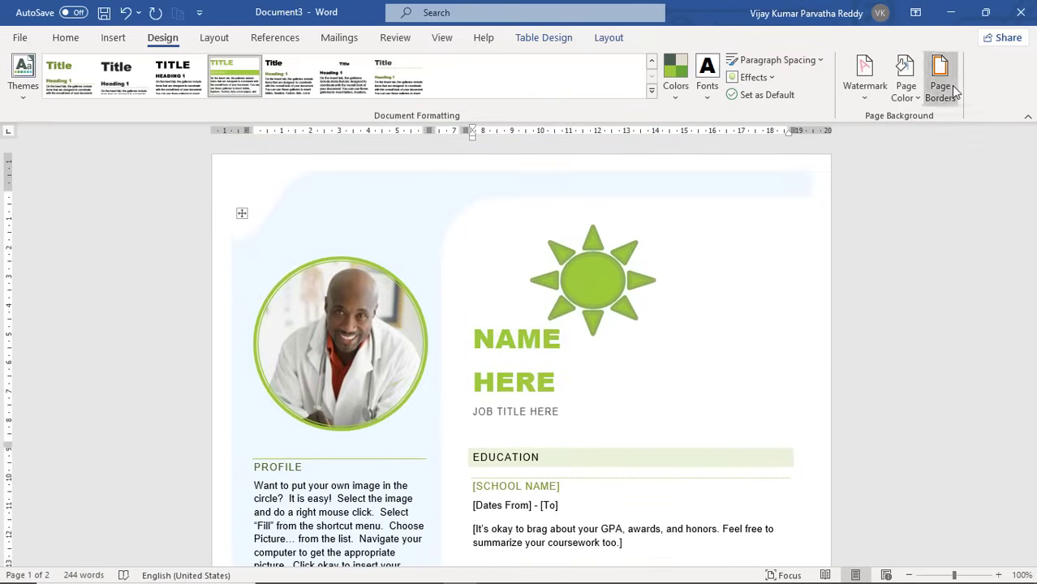
# Apply a solid dark green 2¼ pt Box page border to This section - First page only and check it on both pages.
pyautogui.click(941, 81)
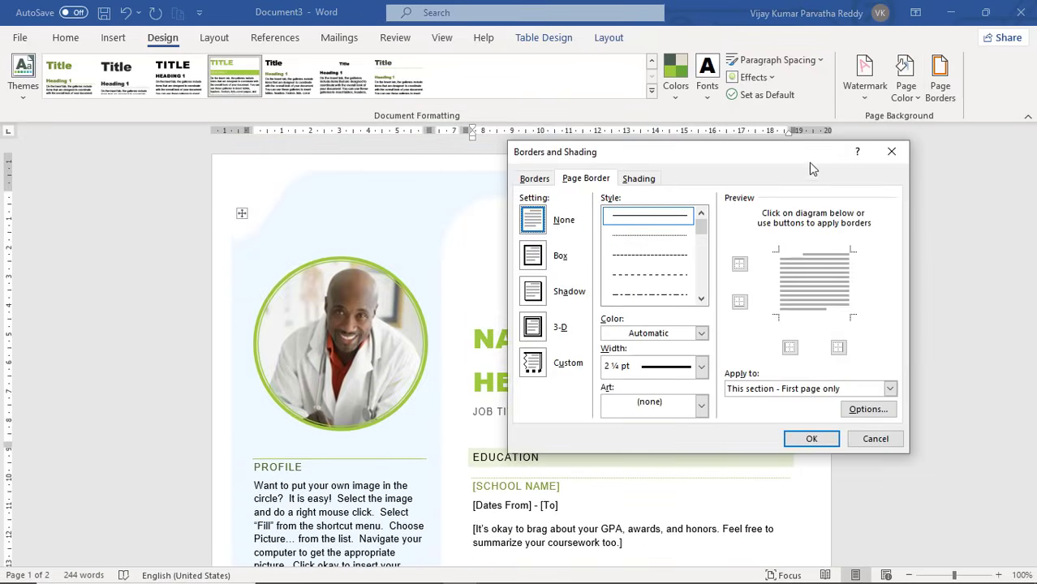
pyautogui.click(533, 263)
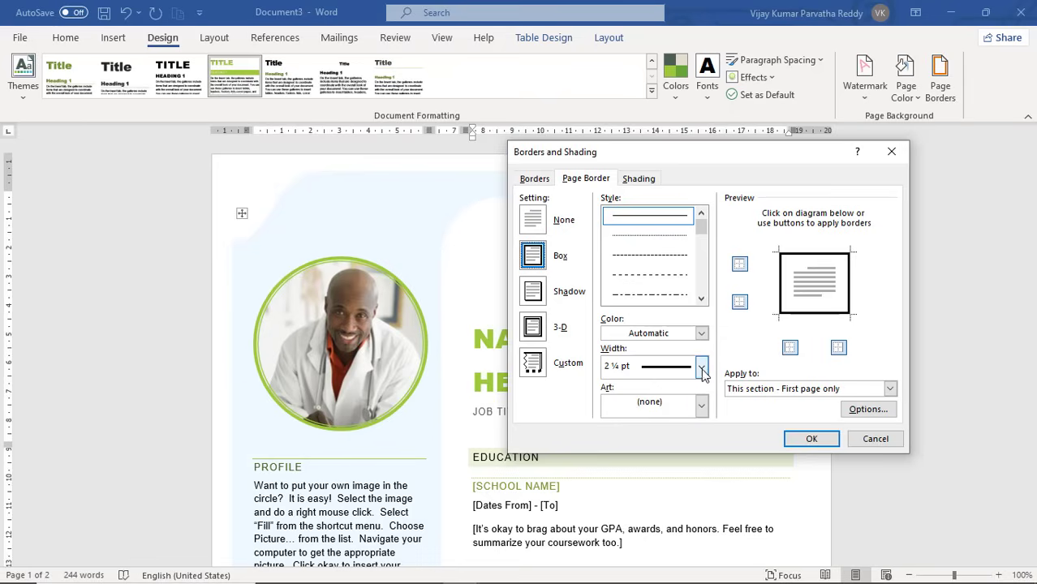
pyautogui.click(701, 333)
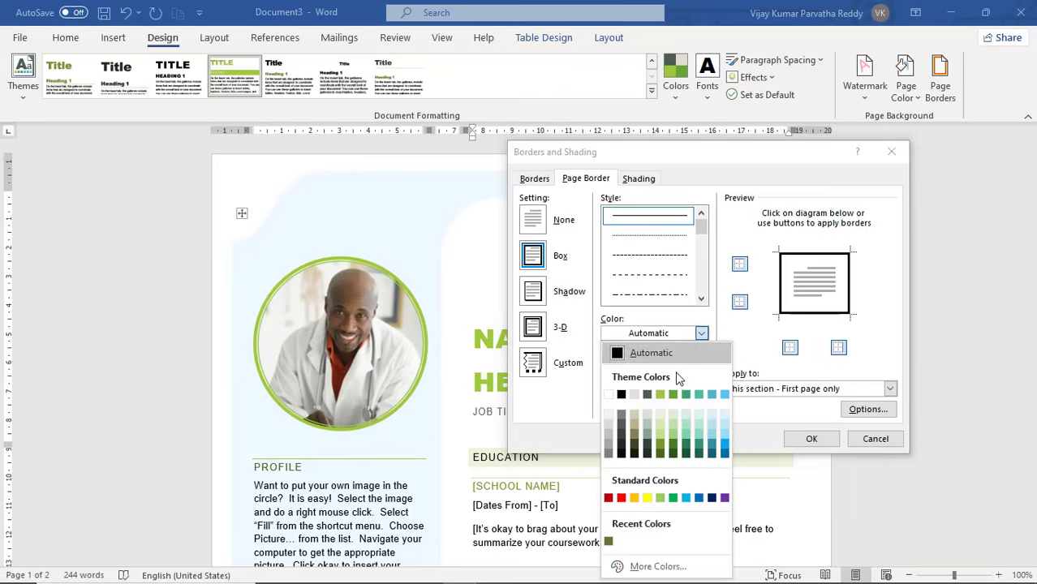
pyautogui.click(670, 445)
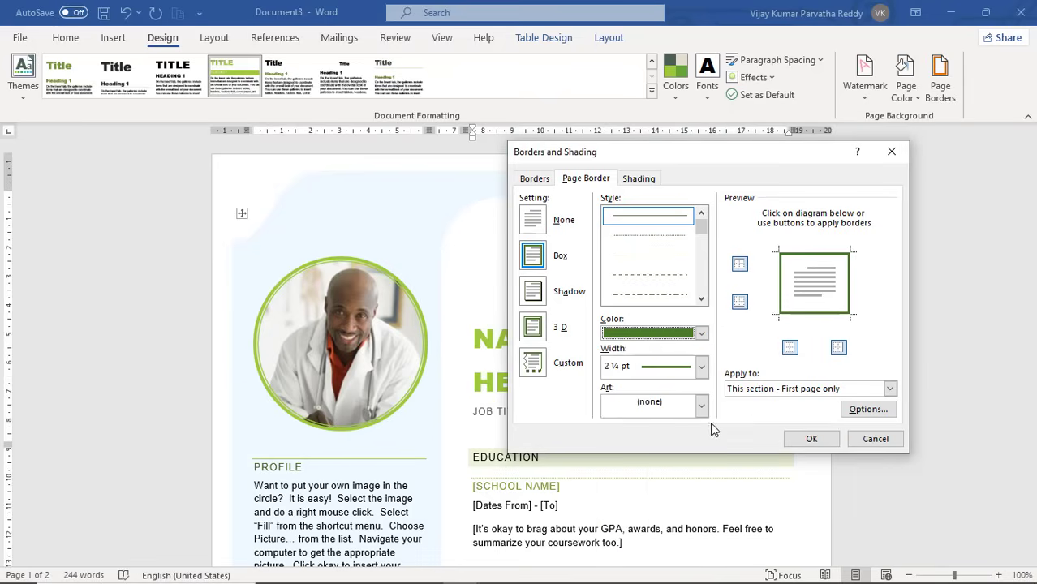
pyautogui.click(810, 439)
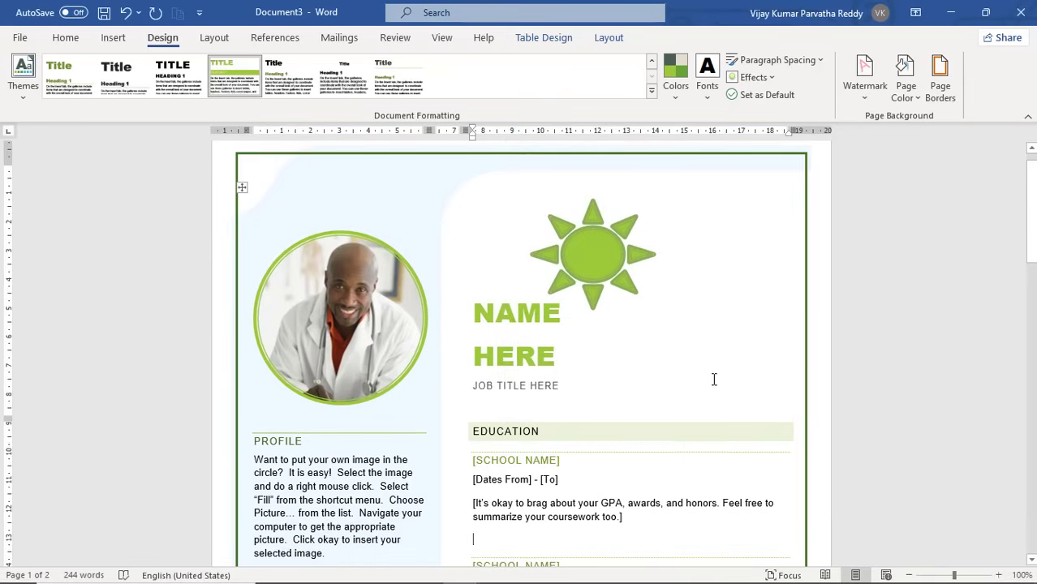
pyautogui.scroll(-10, 676, 367)
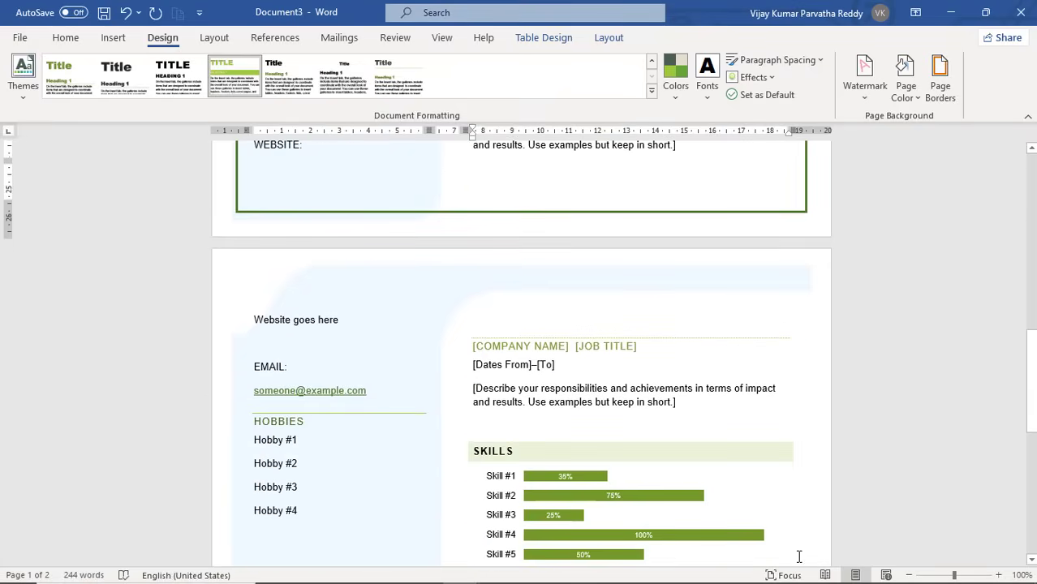
pyautogui.scroll(12, 641, 430)
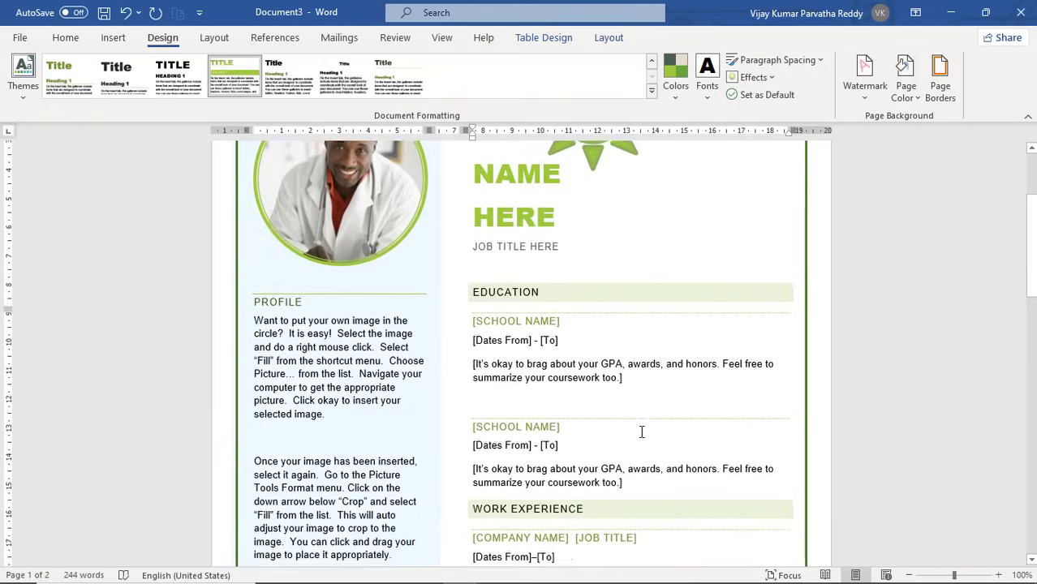